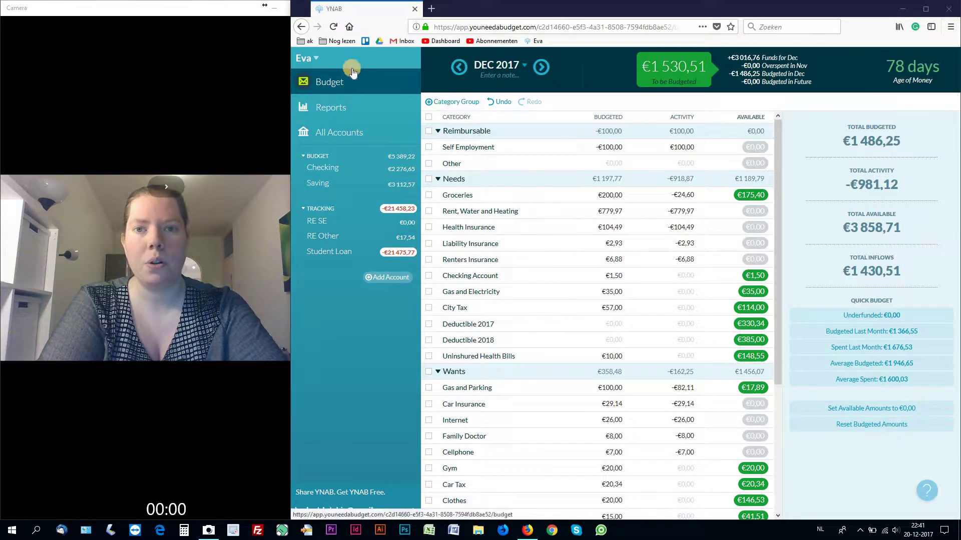
Create a new budget named 'Self Employment' using the 2015/12/30 date format
click(318, 59)
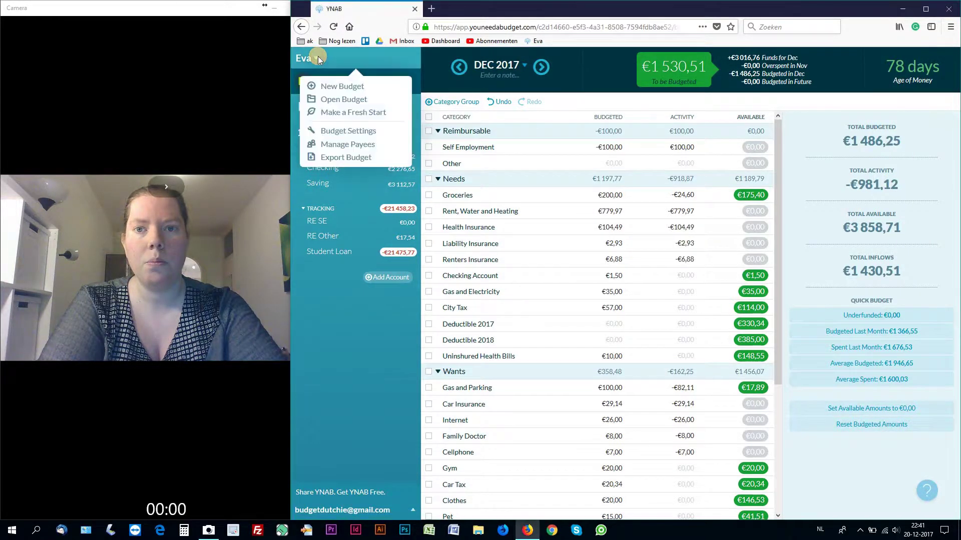
click(340, 86)
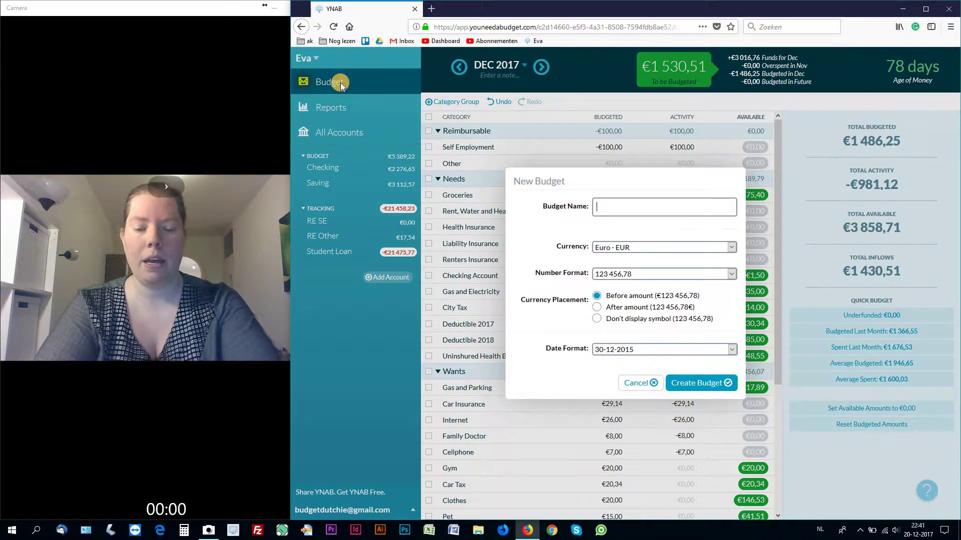
text(Sel)
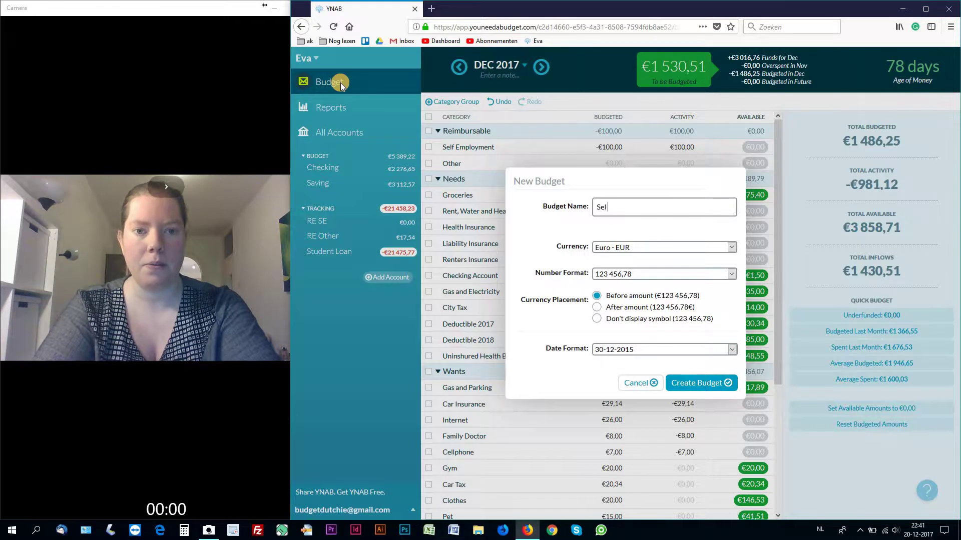
text(f Employment)
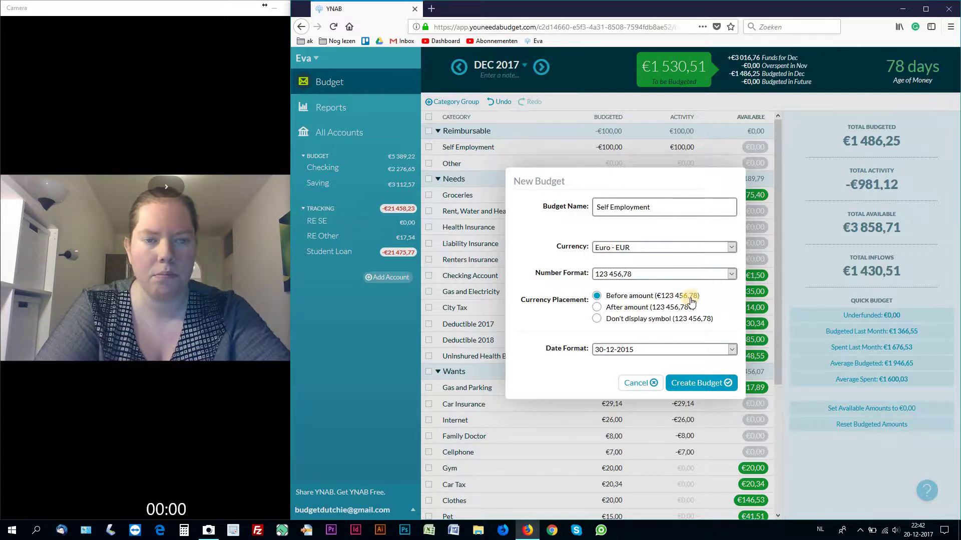
click(618, 351)
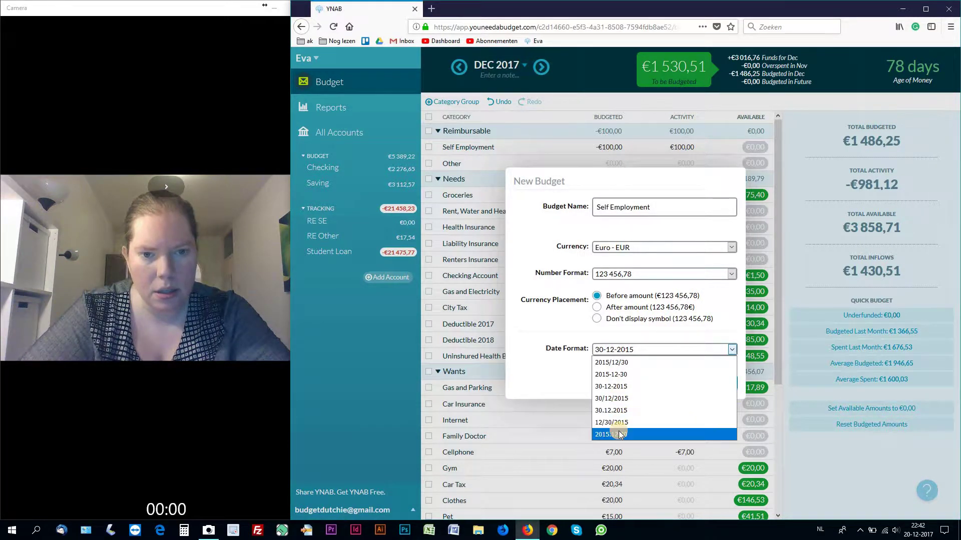
click(626, 362)
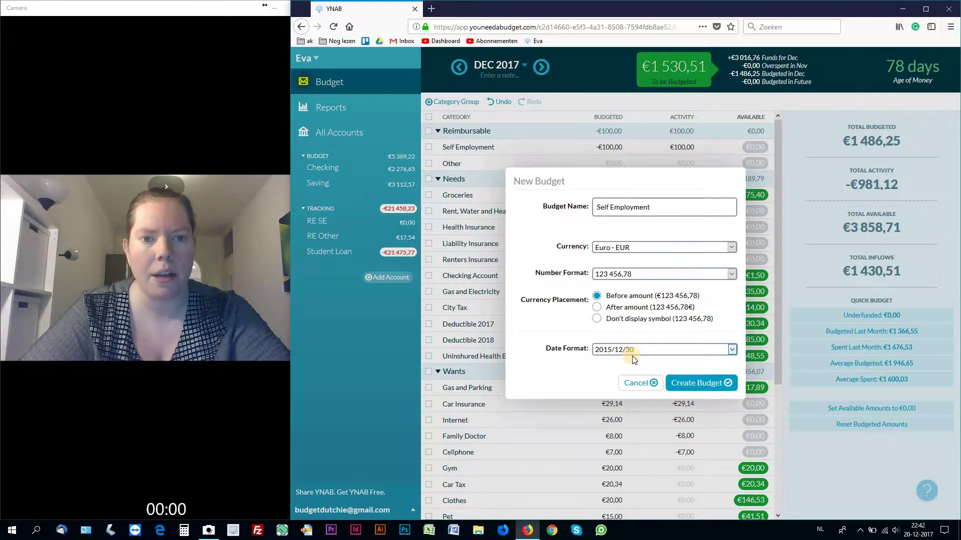
click(682, 384)
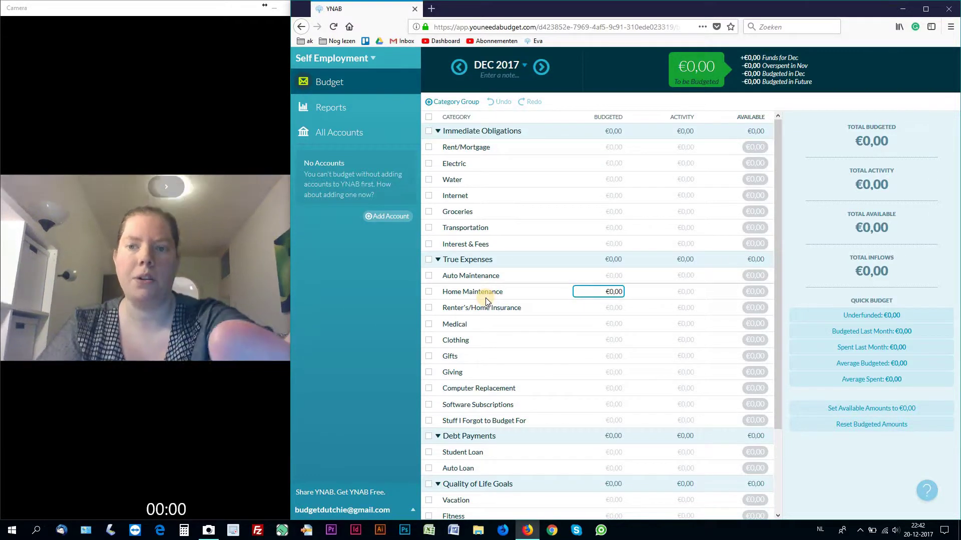
Delete the Immediate Obligations and True Expenses category groups
click(427, 132)
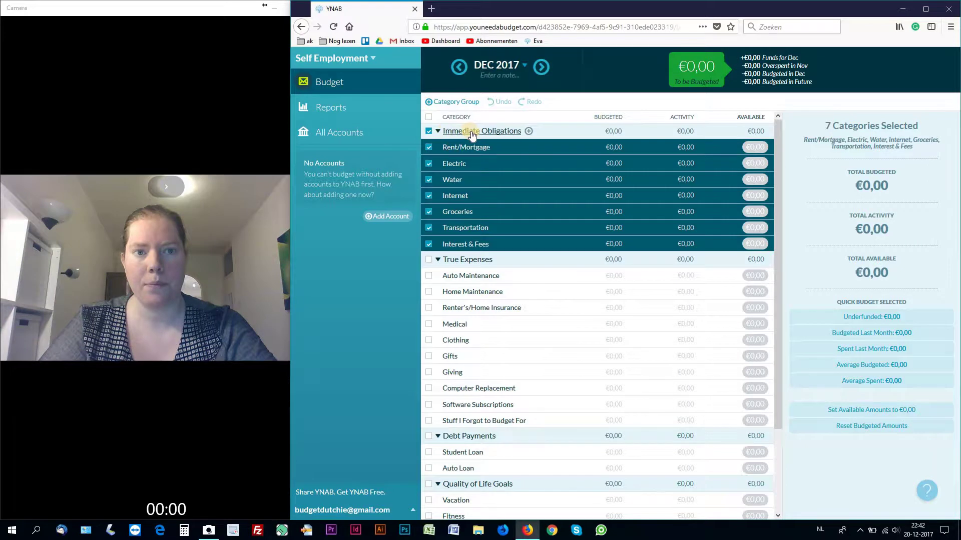
click(542, 130)
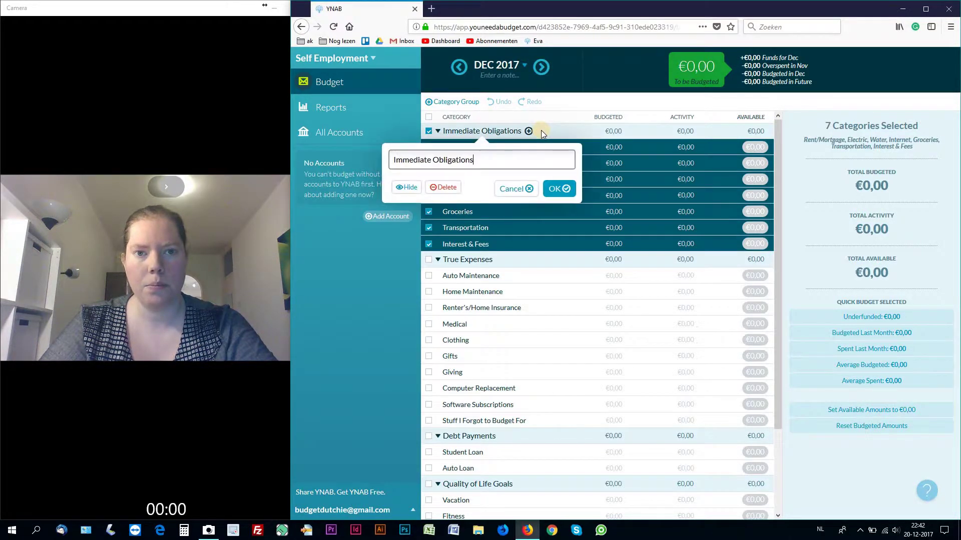
click(445, 188)
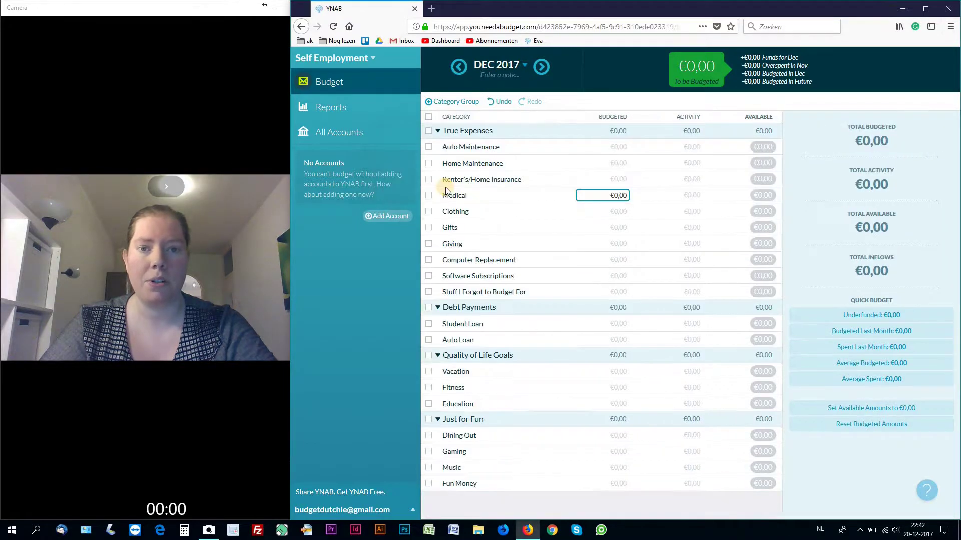
click(520, 147)
click(520, 128)
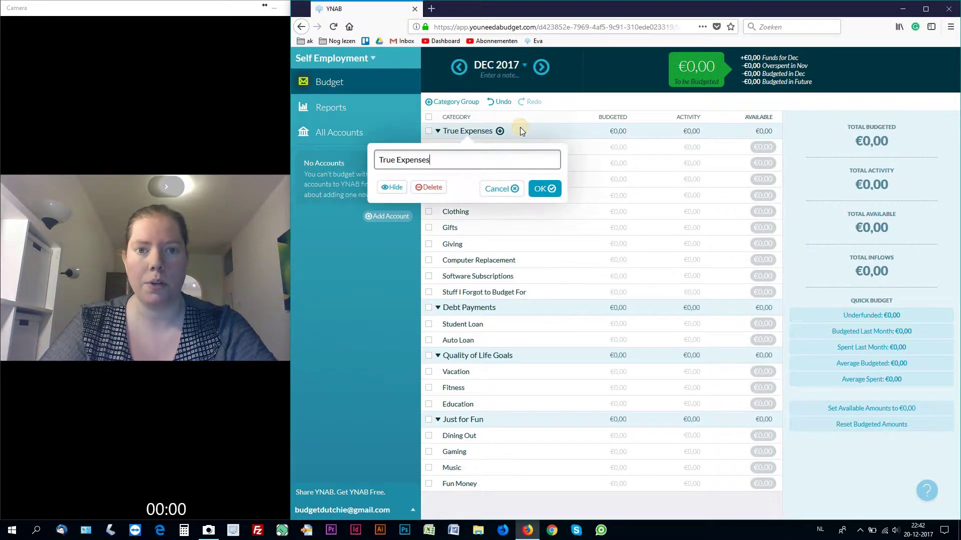
click(436, 187)
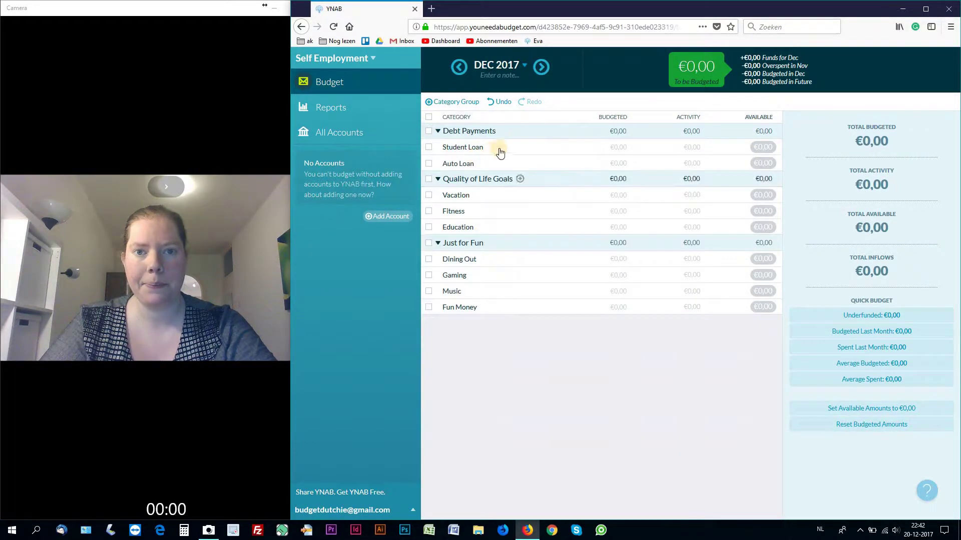
Delete the Debt Payments, Quality of Life Goals and Just for Fun category groups
click(523, 133)
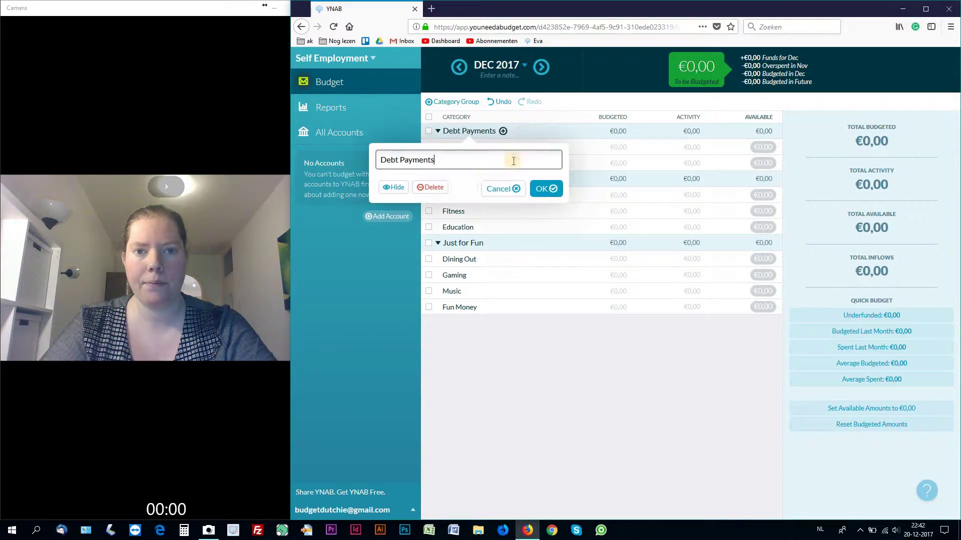
click(429, 185)
click(544, 131)
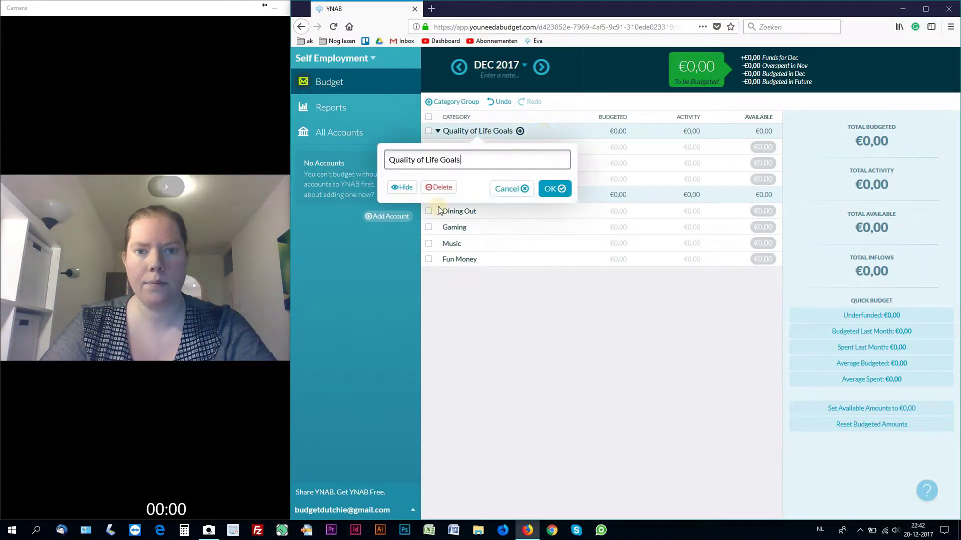
click(439, 194)
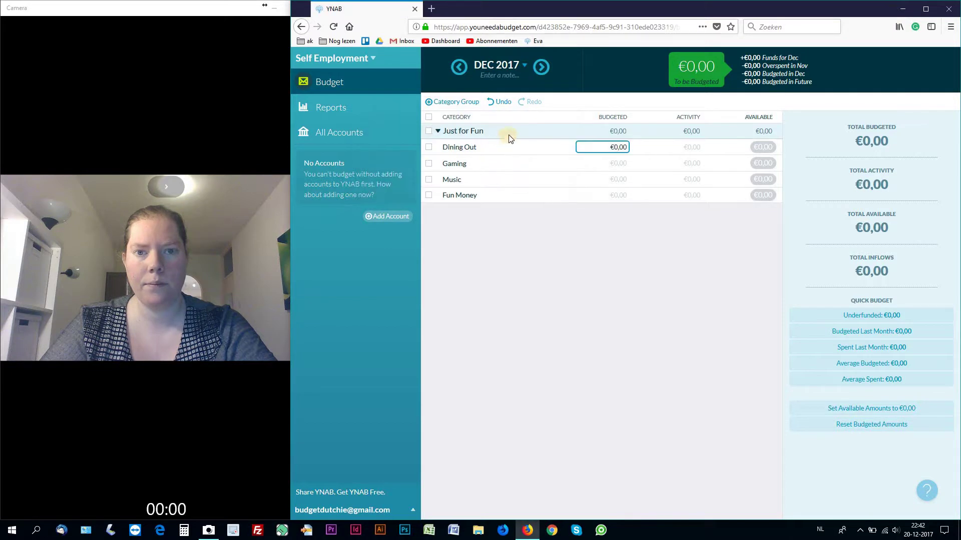
click(510, 134)
click(426, 188)
click(461, 106)
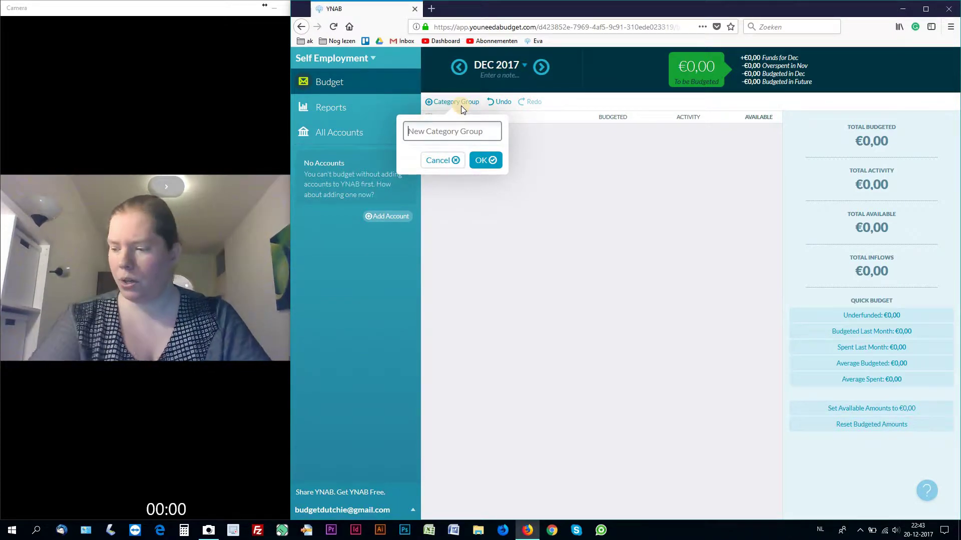
Create category groups named Results and Overhead, and enter Direct Costs as a third
text(Results)
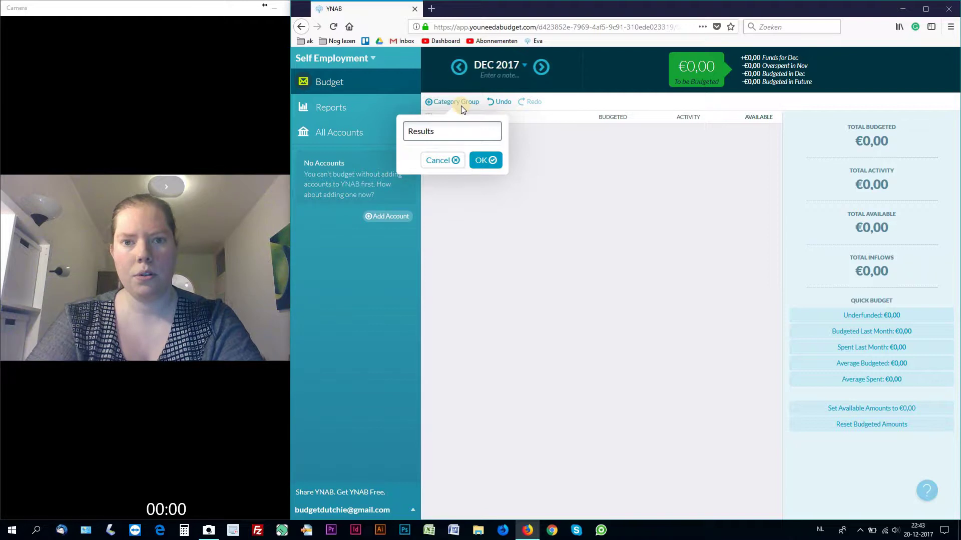
key(Return)
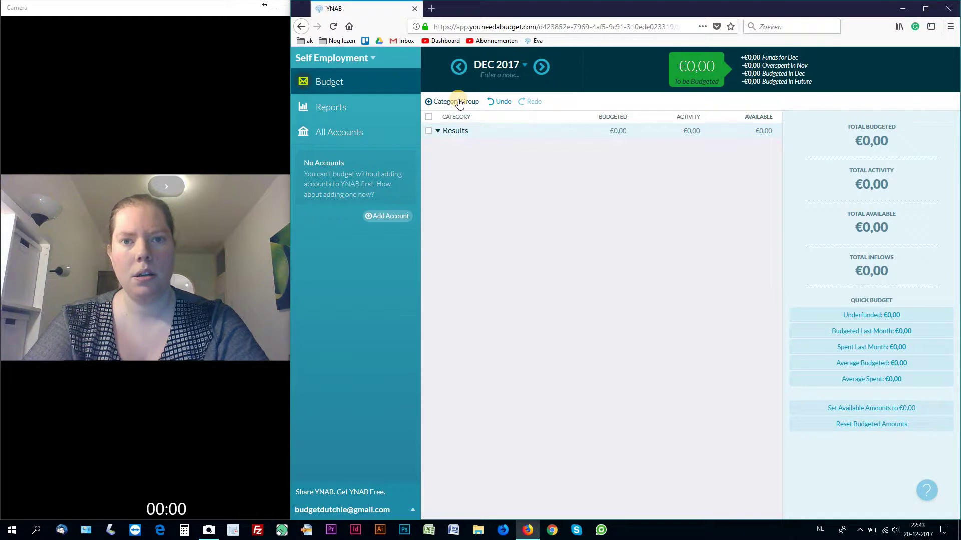
click(452, 103)
text(Overhead)
key(Return)
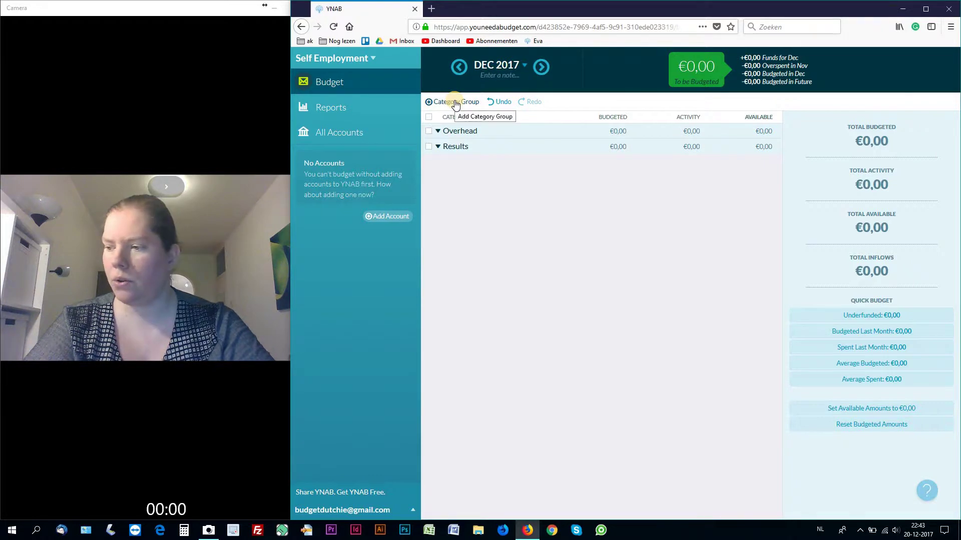
click(455, 102)
text(Direct Costs)
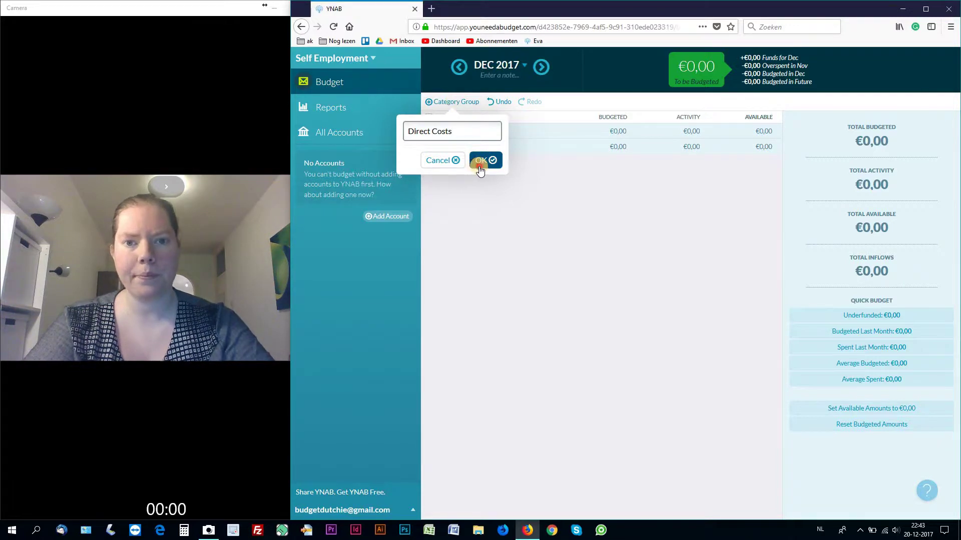
Confirm the Direct Costs group and add a Salary category under Results
click(480, 161)
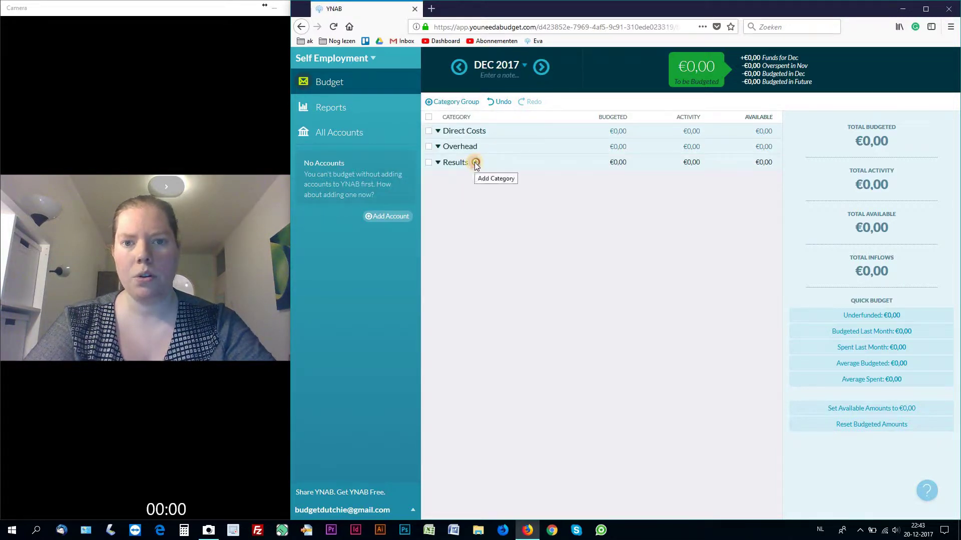
click(476, 163)
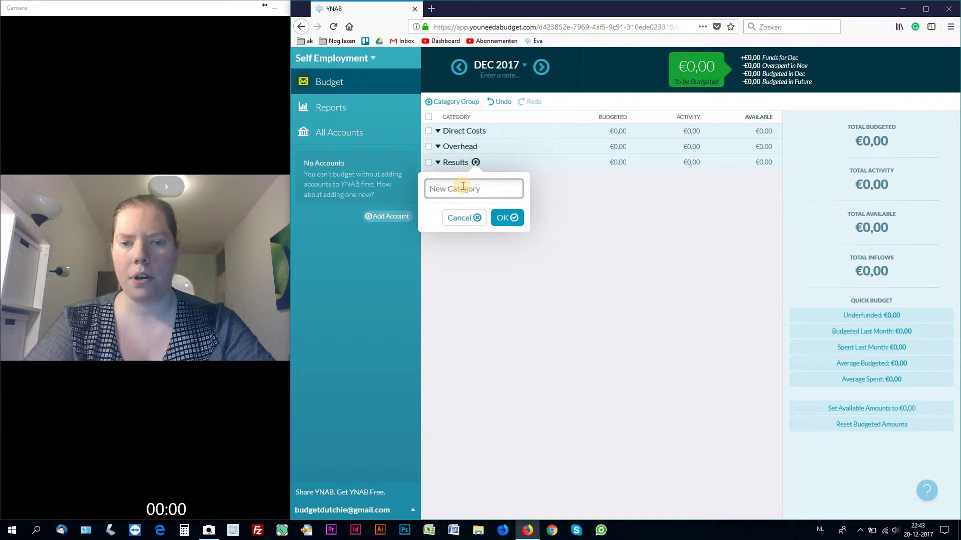
text(l)
key(BackSpace)
text(Salary)
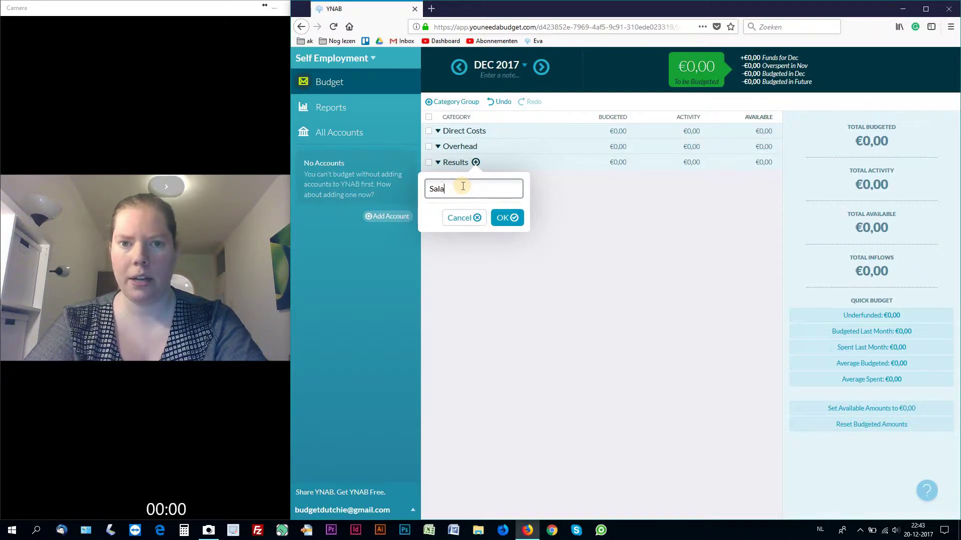
click(502, 216)
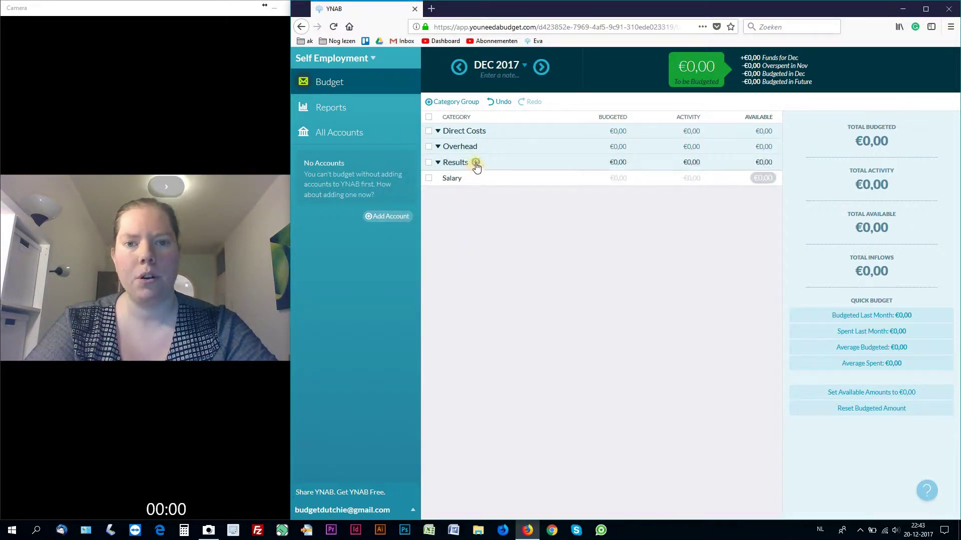
Add Income Tax and Sales Tax categories to the Results group
click(475, 162)
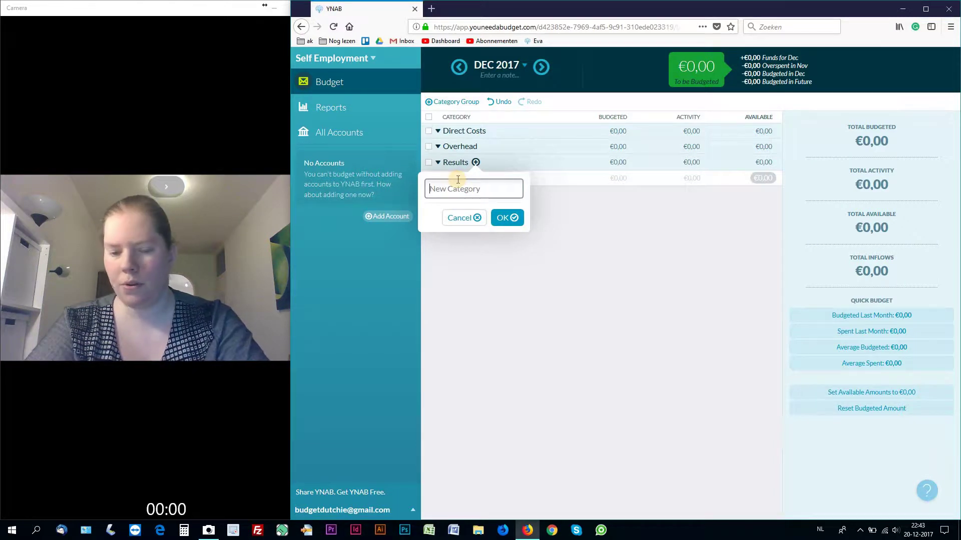
text(In)
text(come)
text( Ra)
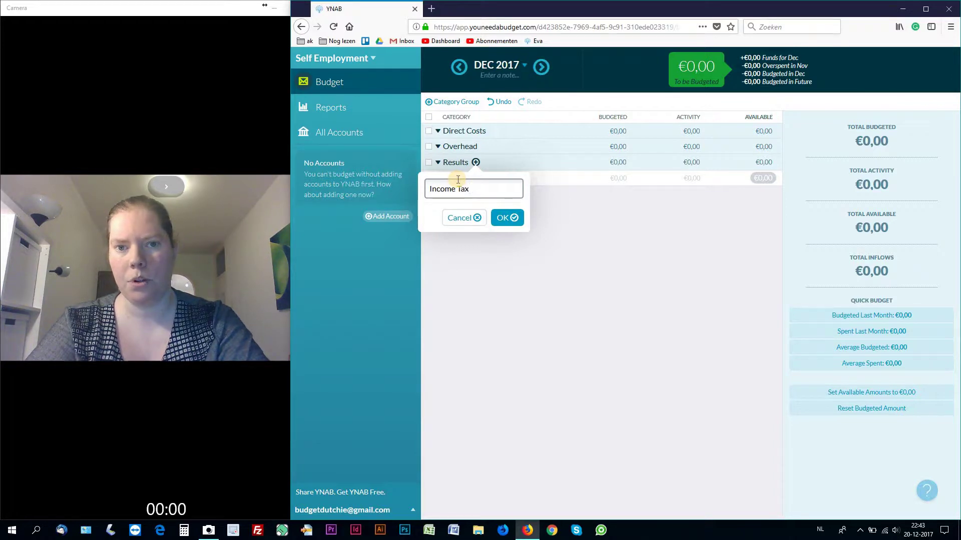
key(Return)
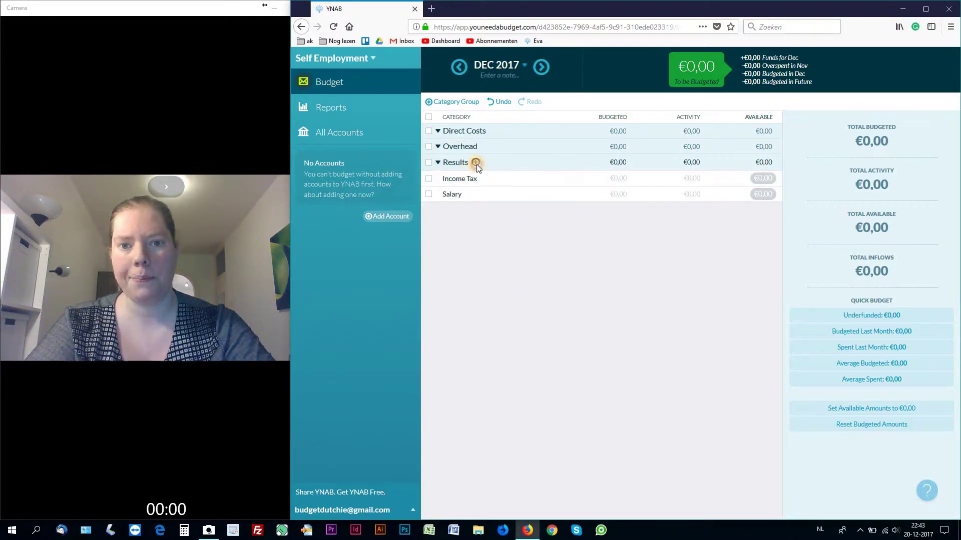
click(476, 162)
text(Sales Tax)
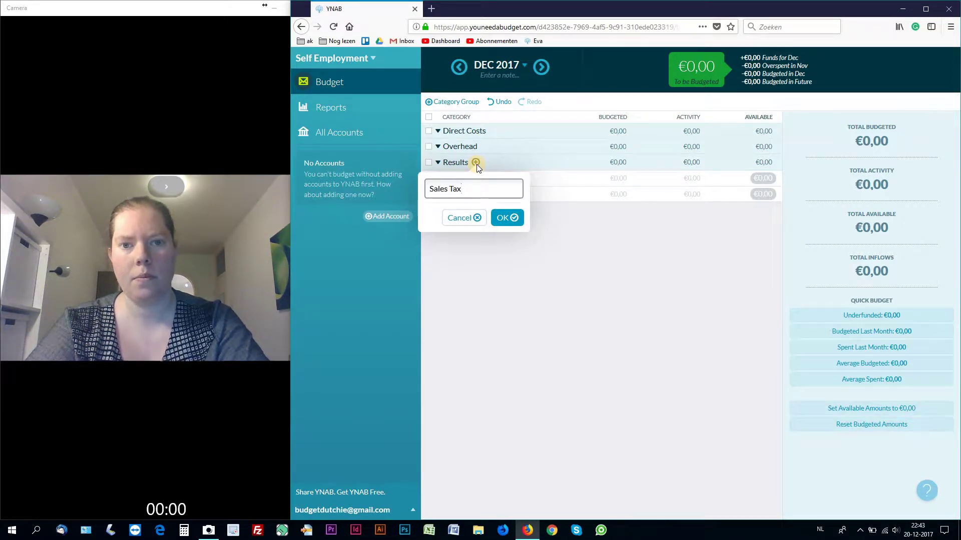
key(Return)
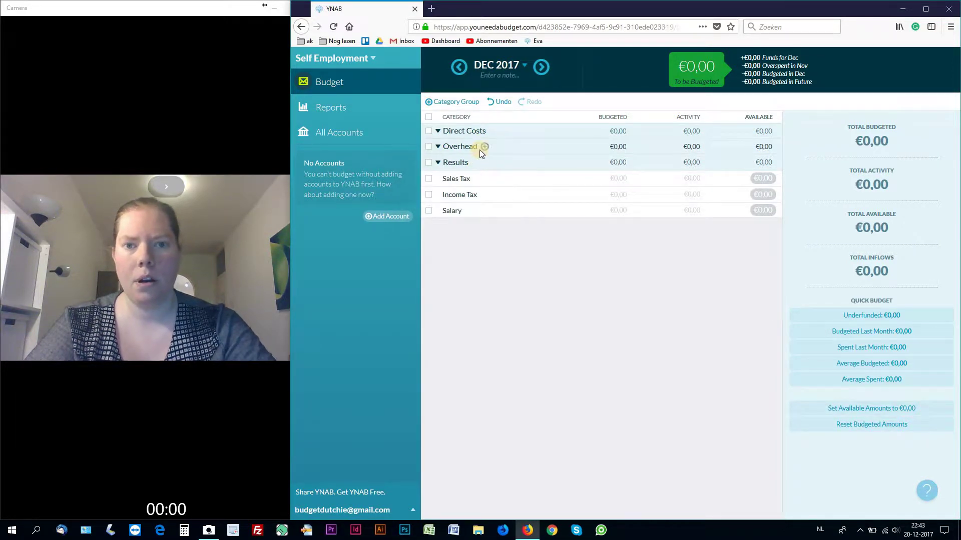
Add Internet, Transport and Advertising categories to the Overhead group
click(483, 147)
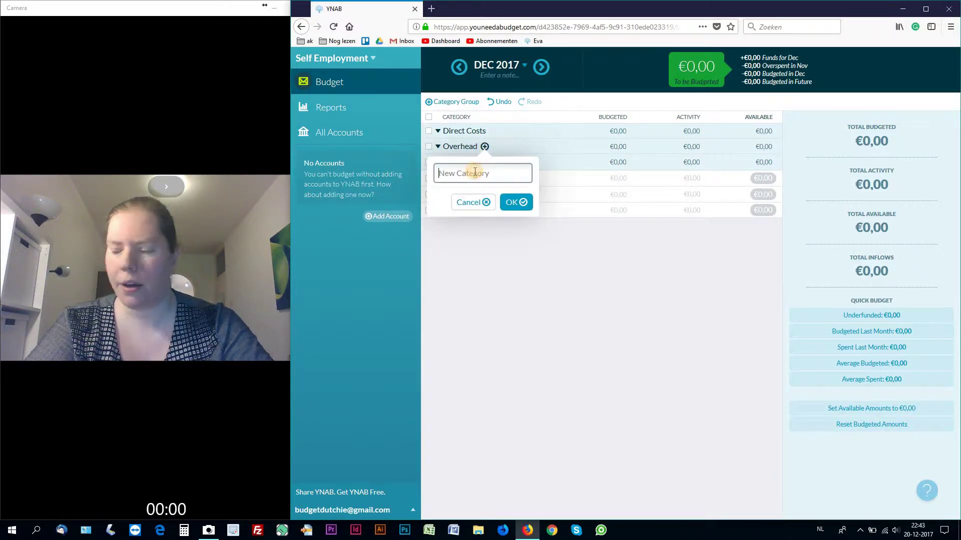
text(Internet)
key(Return)
click(483, 147)
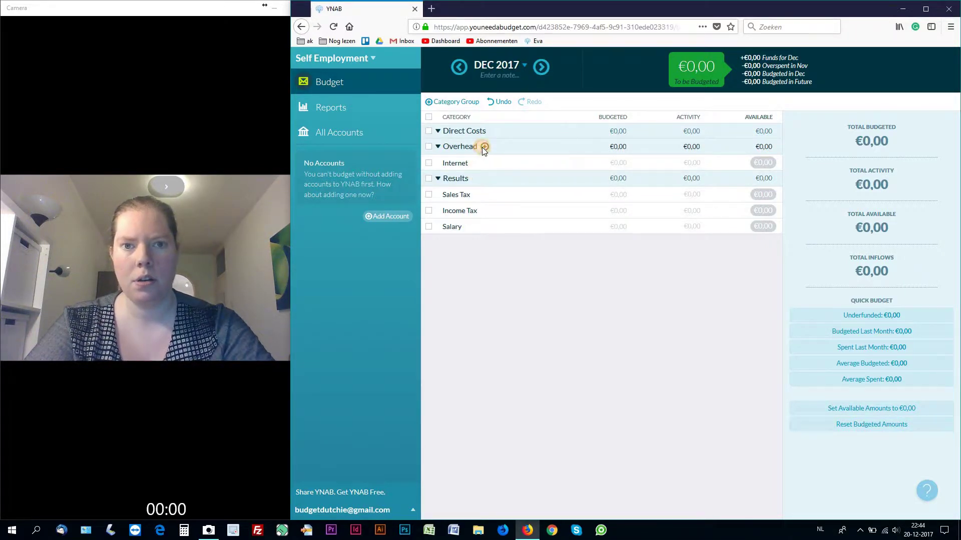
text(Transport)
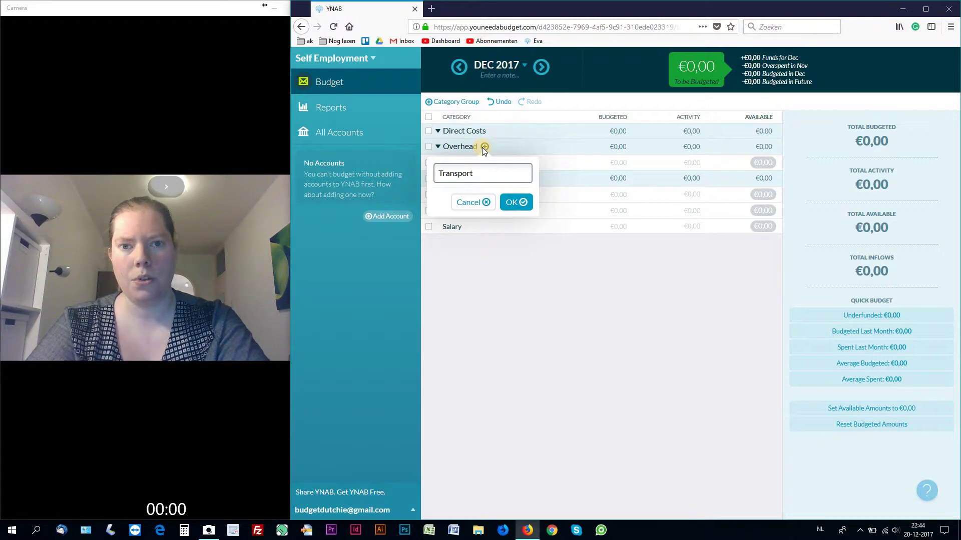
key(Return)
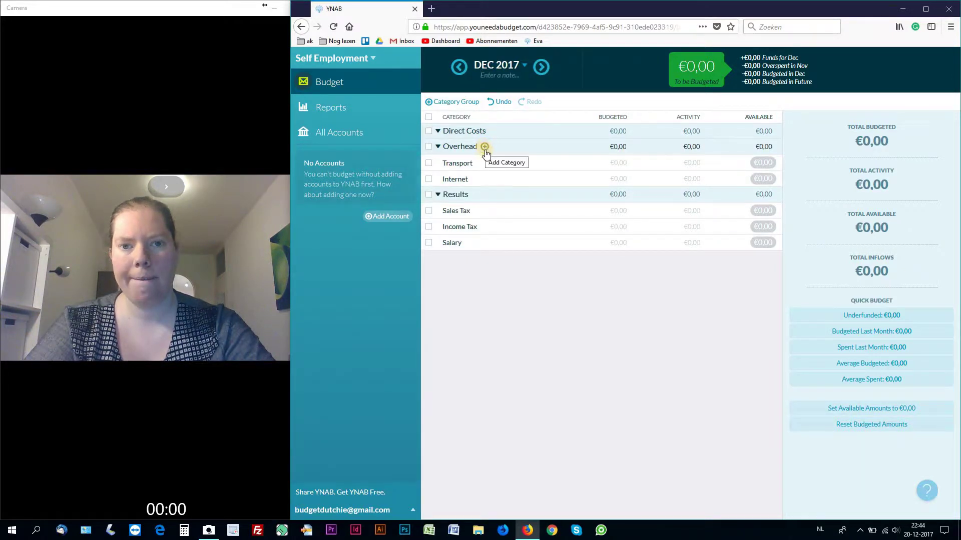
click(485, 150)
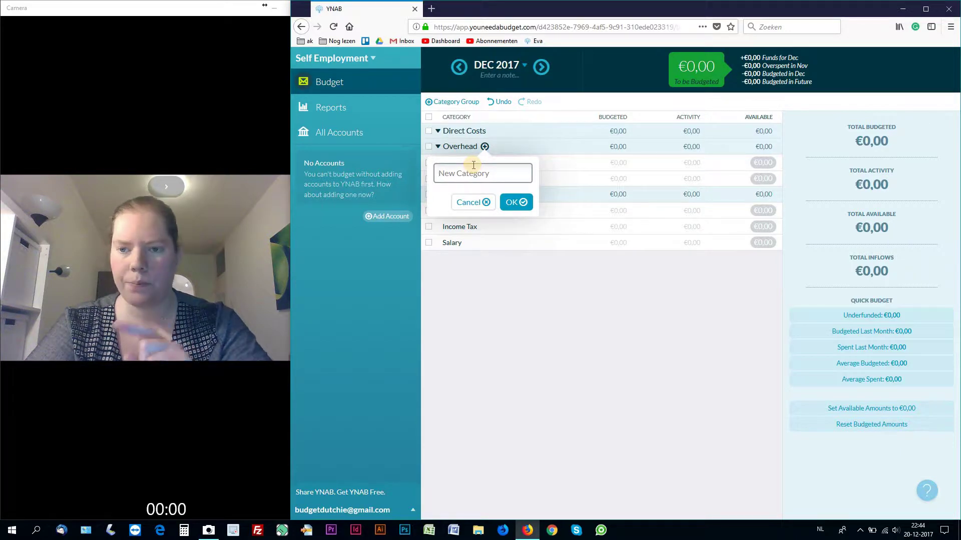
text(Advert)
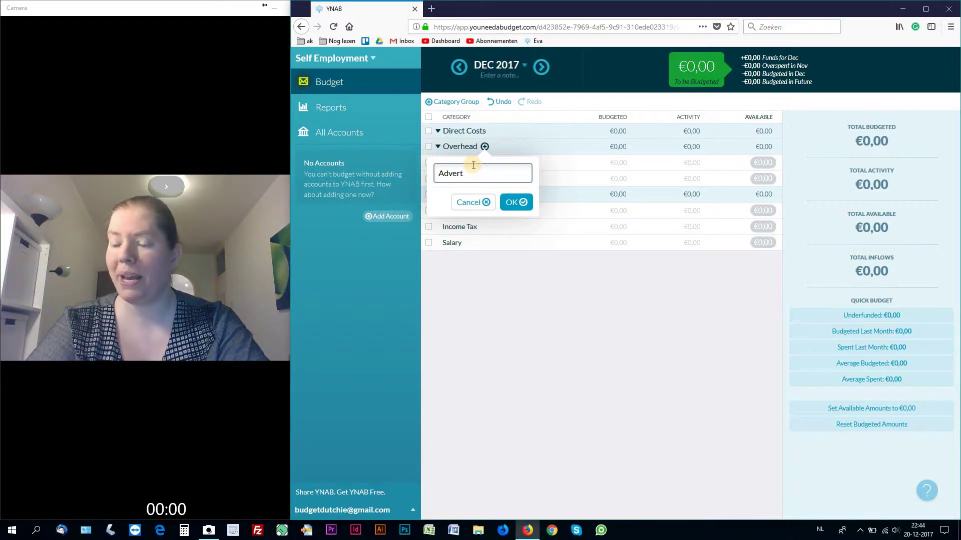
text(ising)
key(Return)
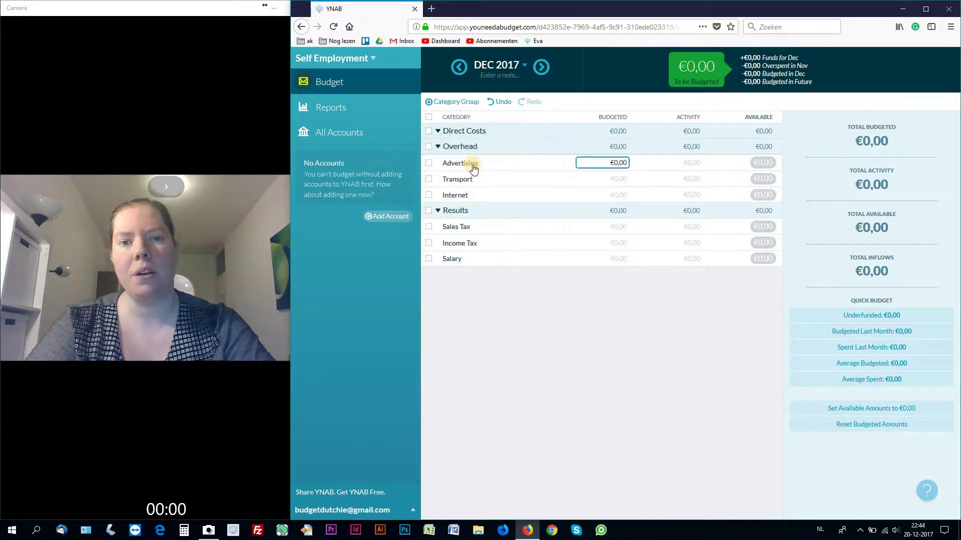
Add Shipping, Insurances and Literature categories under Overhead
click(485, 146)
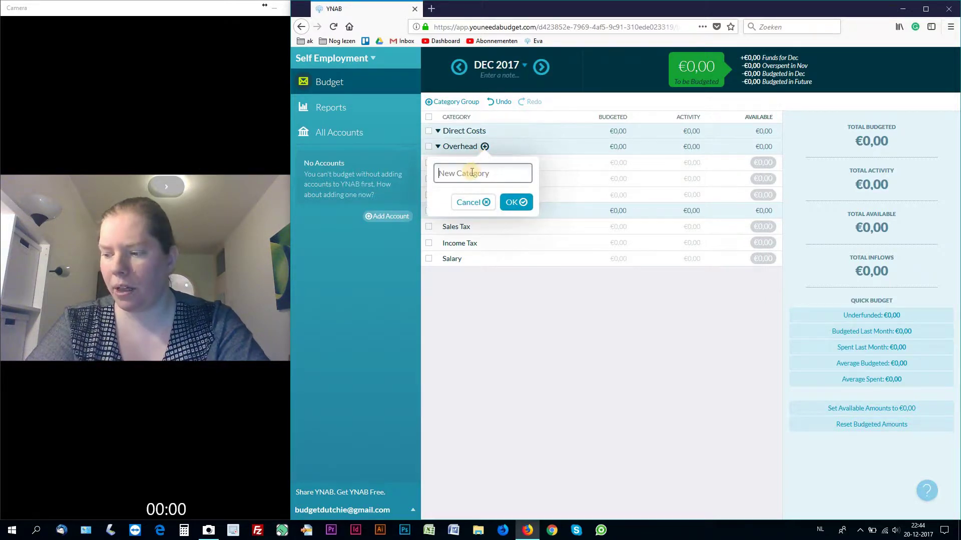
text(Shipping)
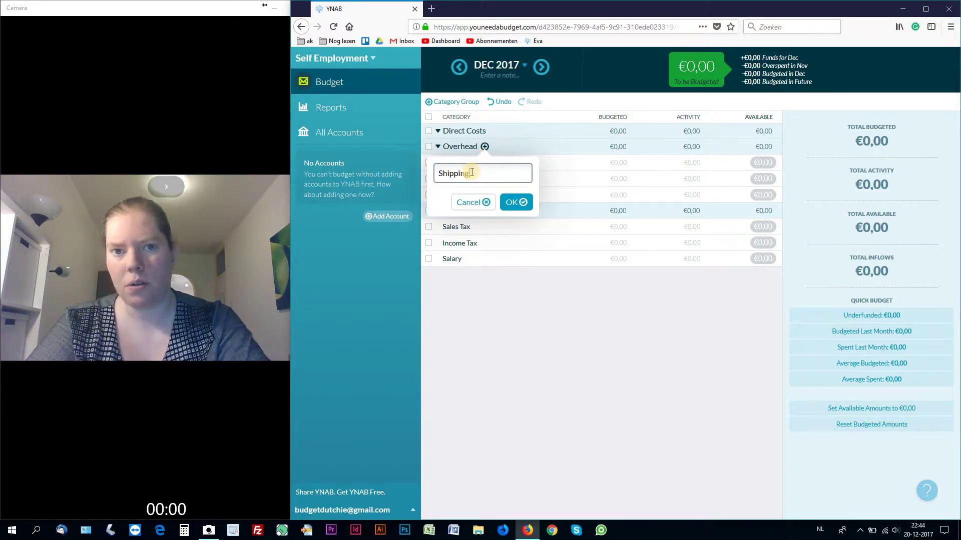
key(Return)
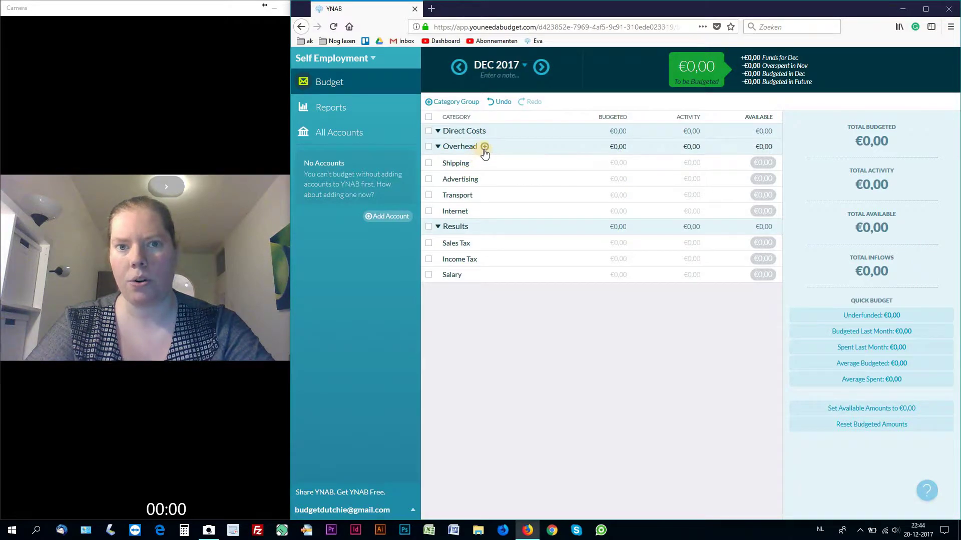
click(484, 147)
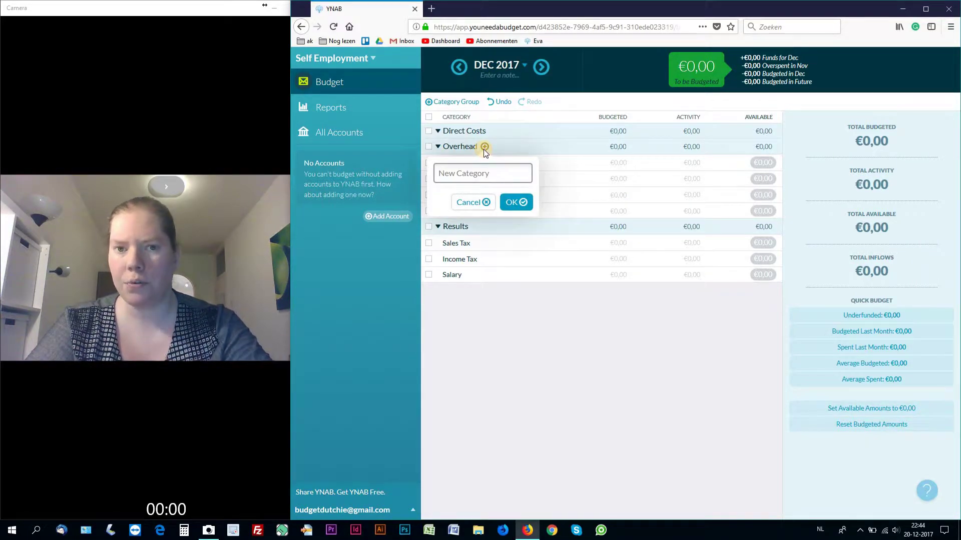
text(Insurances)
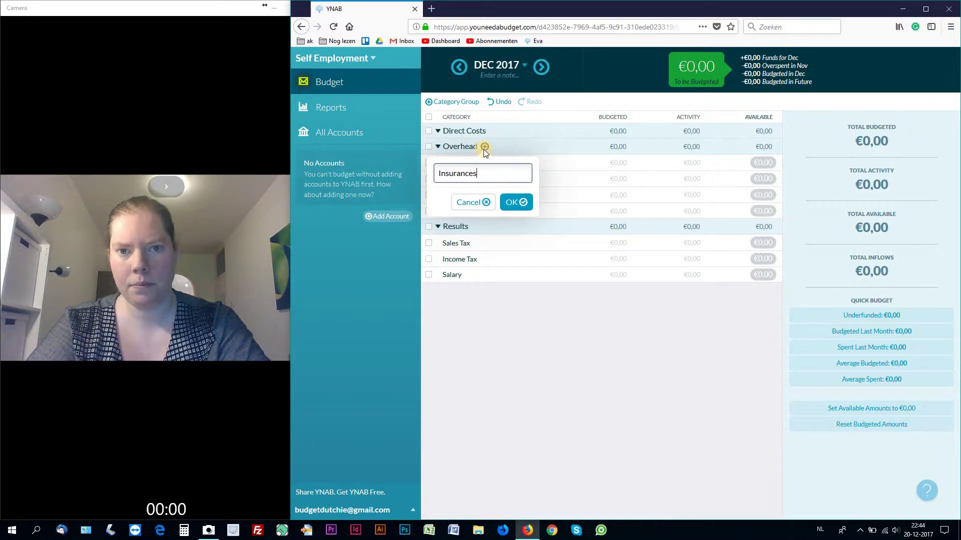
key(Return)
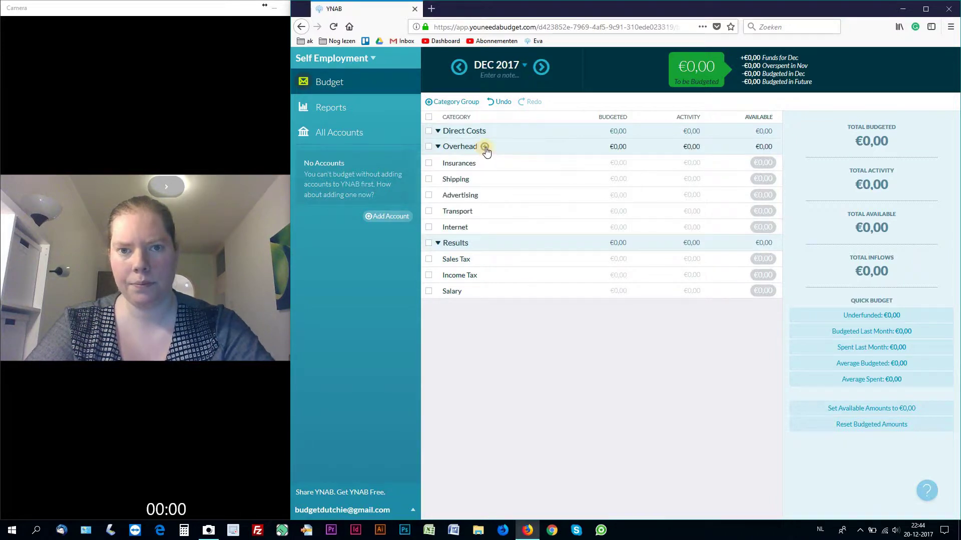
click(485, 148)
text(Literature)
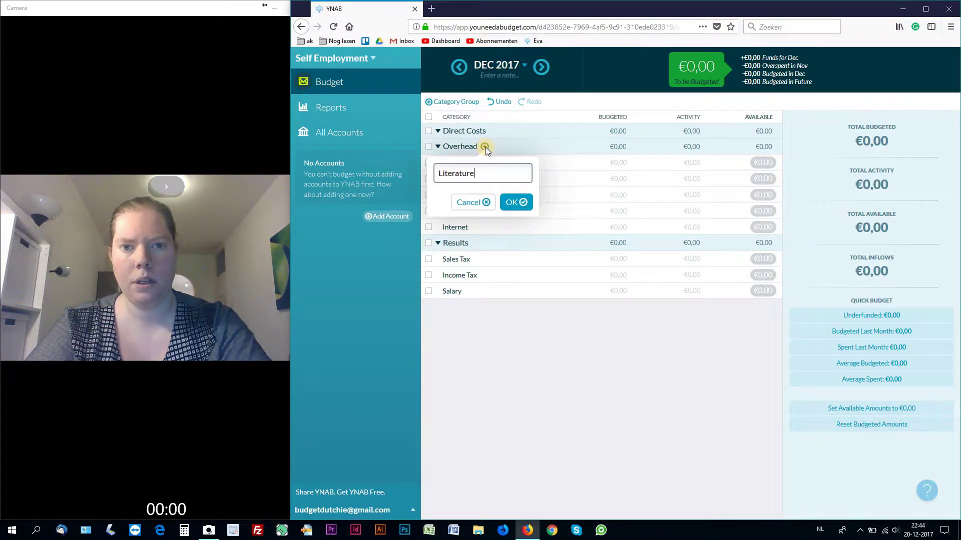
key(Return)
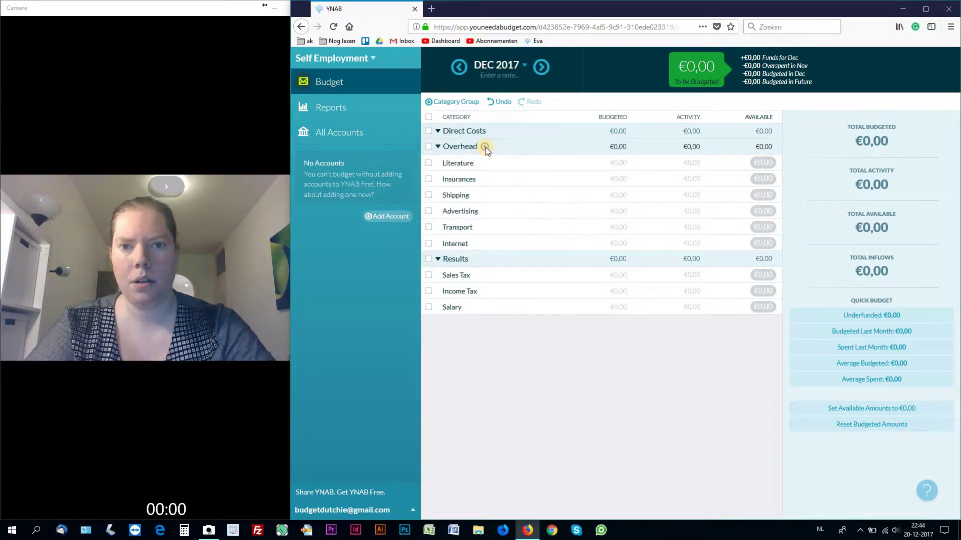
Add Software and Study categories under Overhead
click(485, 148)
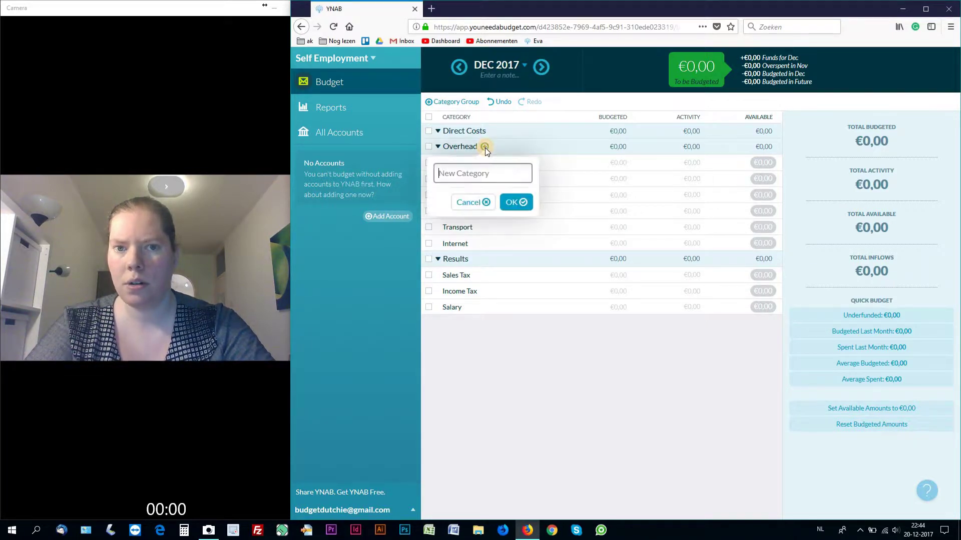
text(O)
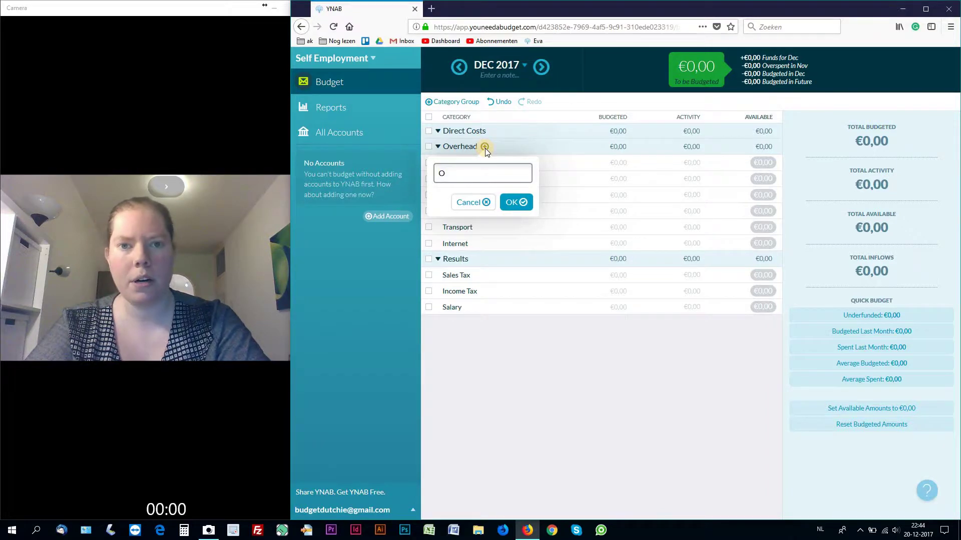
key(BackSpace)
text(Soft)
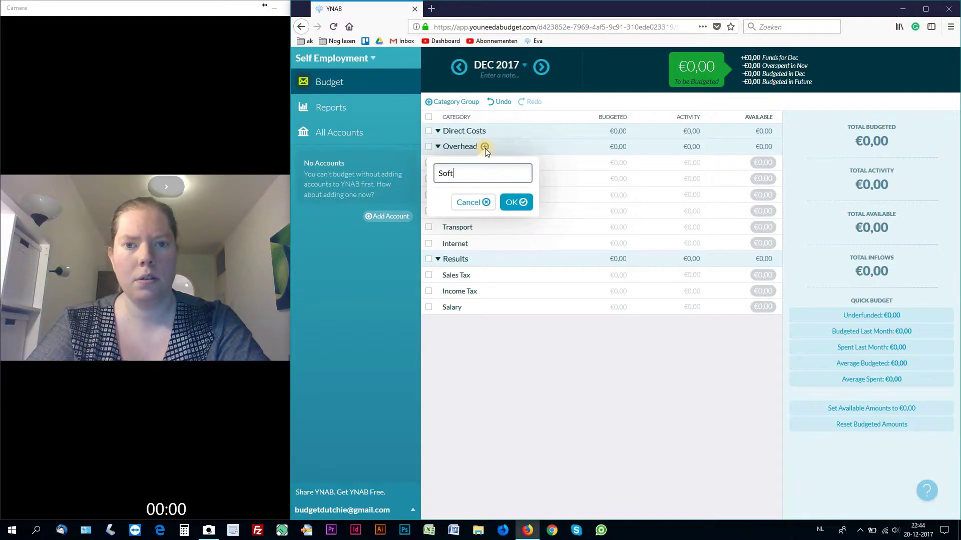
text(ware)
key(Return)
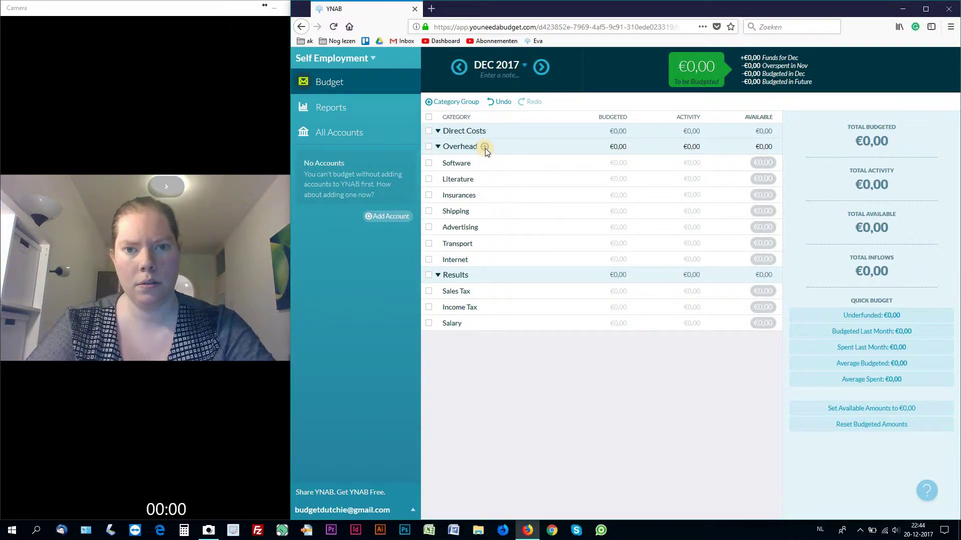
click(485, 148)
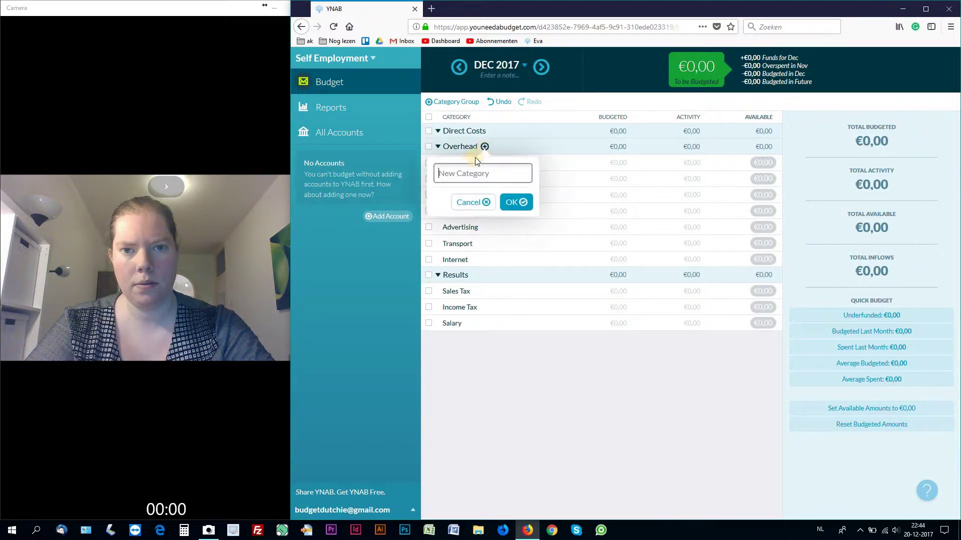
text(Stu)
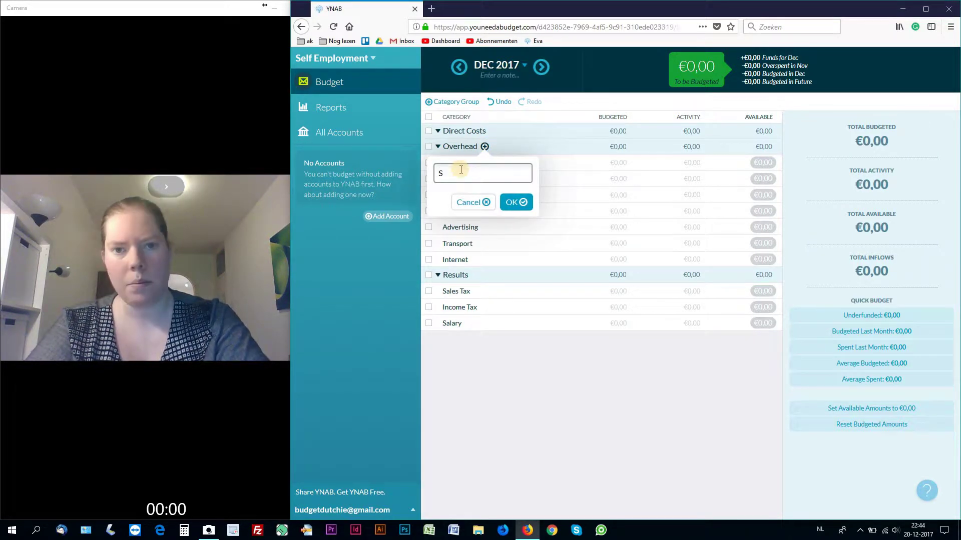
key(BackSpace)
text(udy)
key(Return)
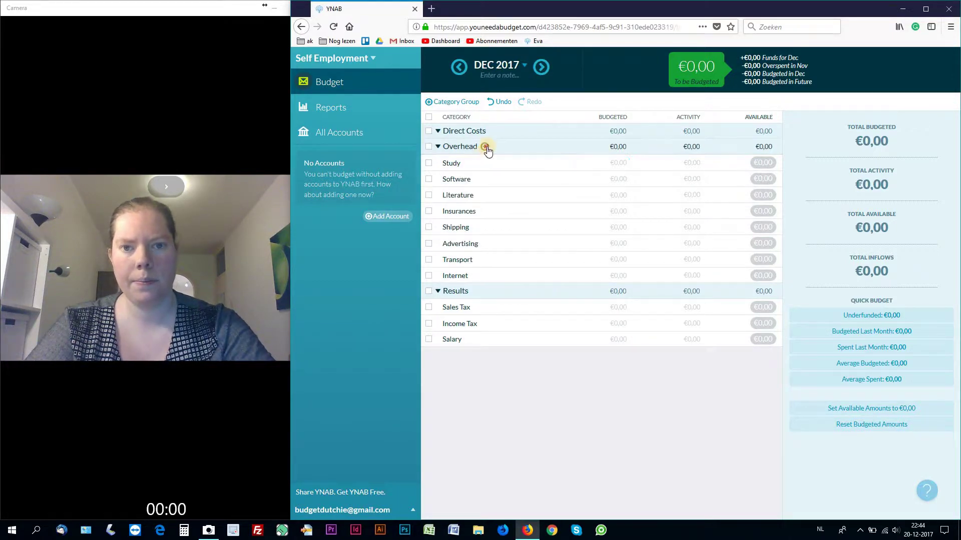
Add Office Supplies and Studio Supplies categories under Overhead
click(485, 147)
text(Office )
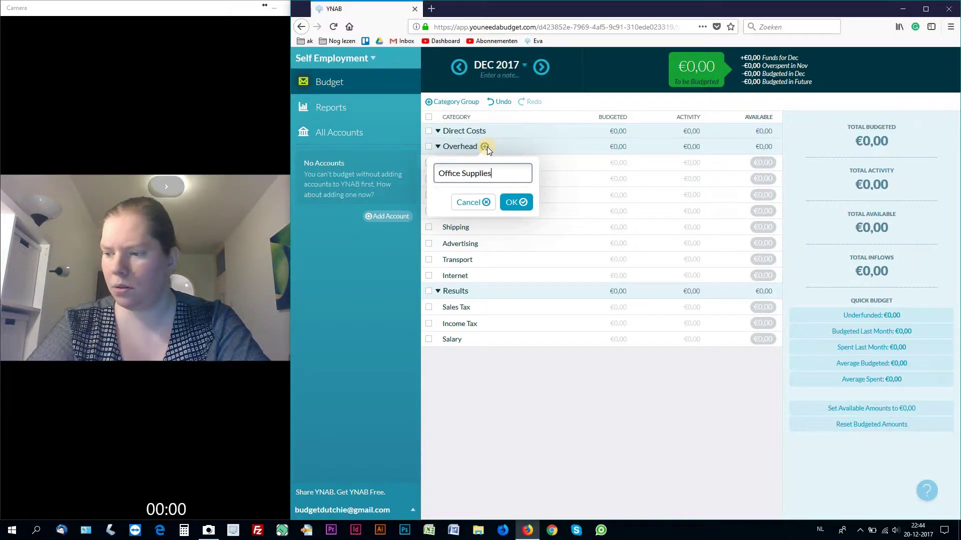
text(Supplies)
key(Return)
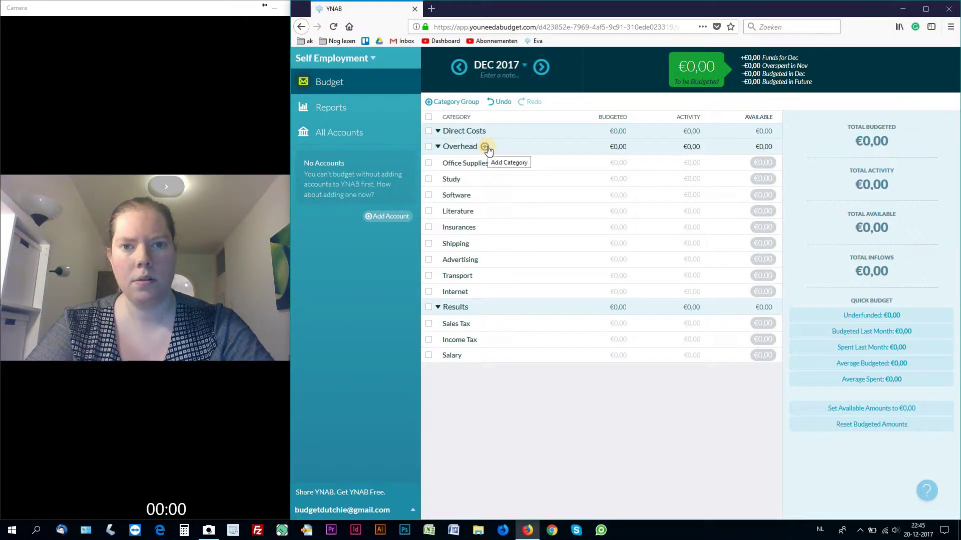
click(485, 146)
text(s)
key(BackSpace)
text(Studi)
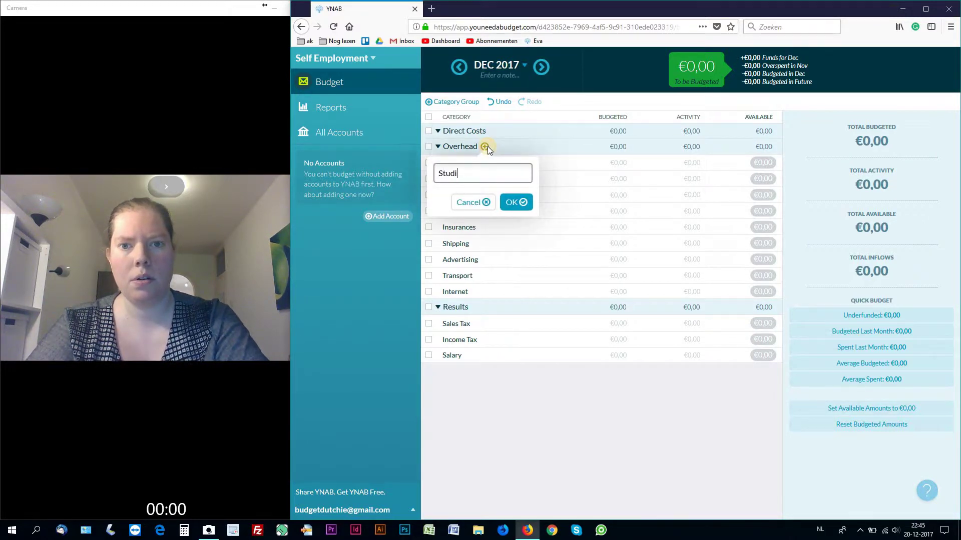
text(o Supplies)
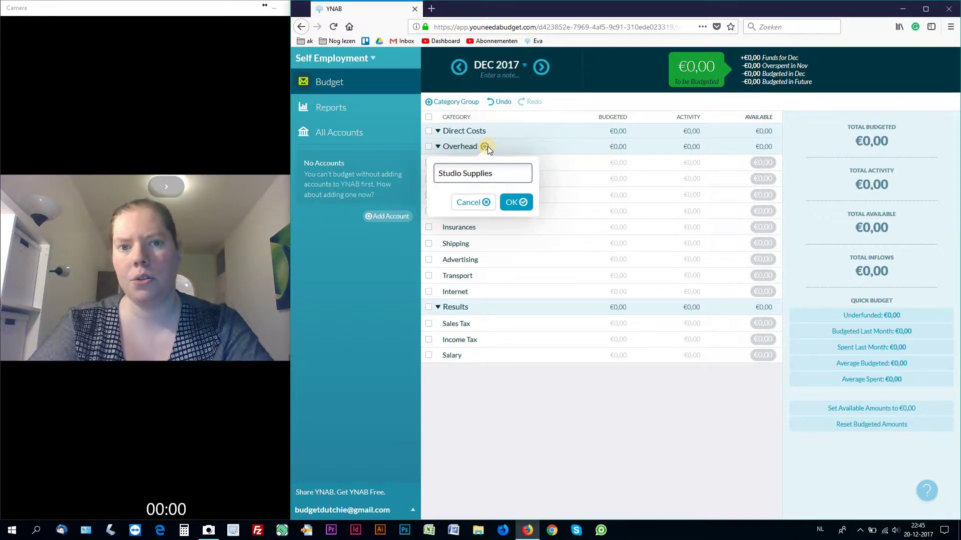
key(Return)
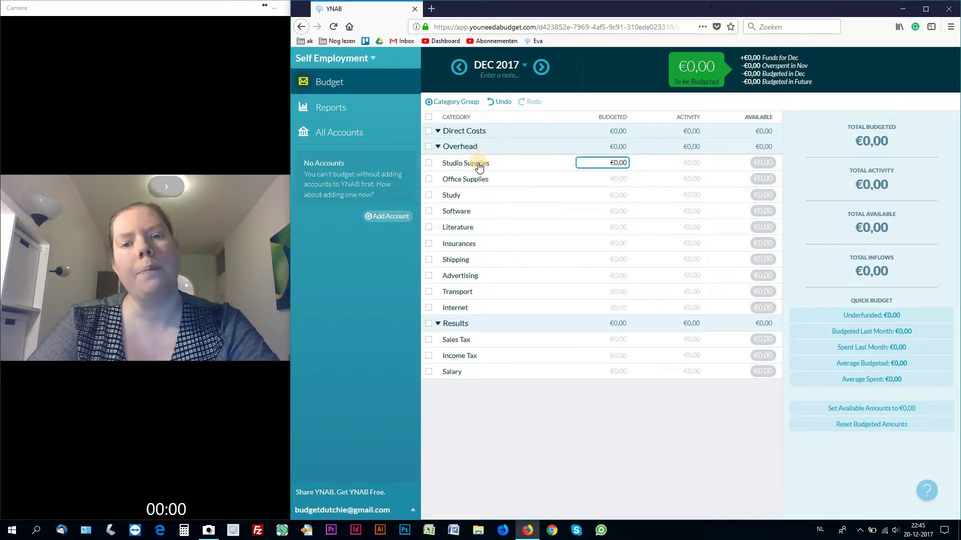
click(453, 179)
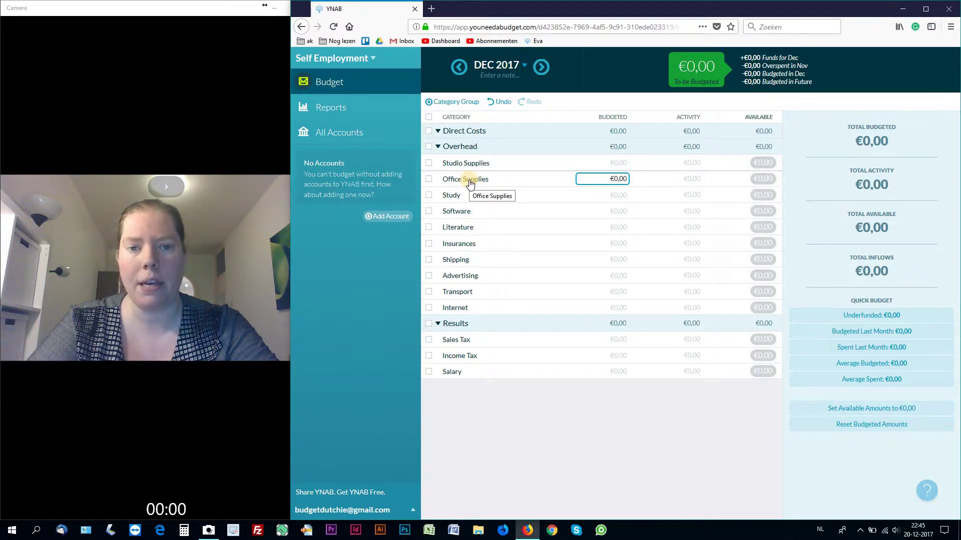
click(457, 163)
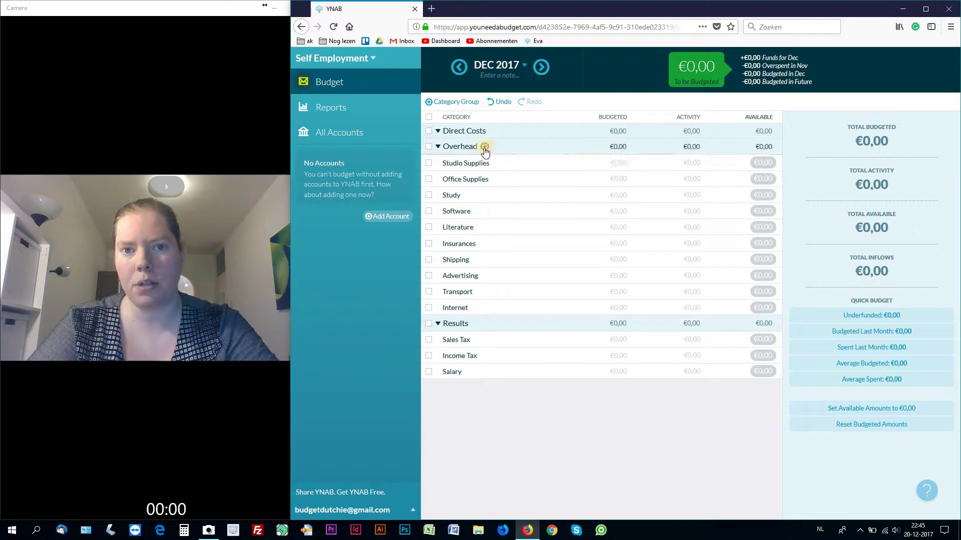
Add Administration to Overhead and Inventory to the Direct Costs group
click(484, 147)
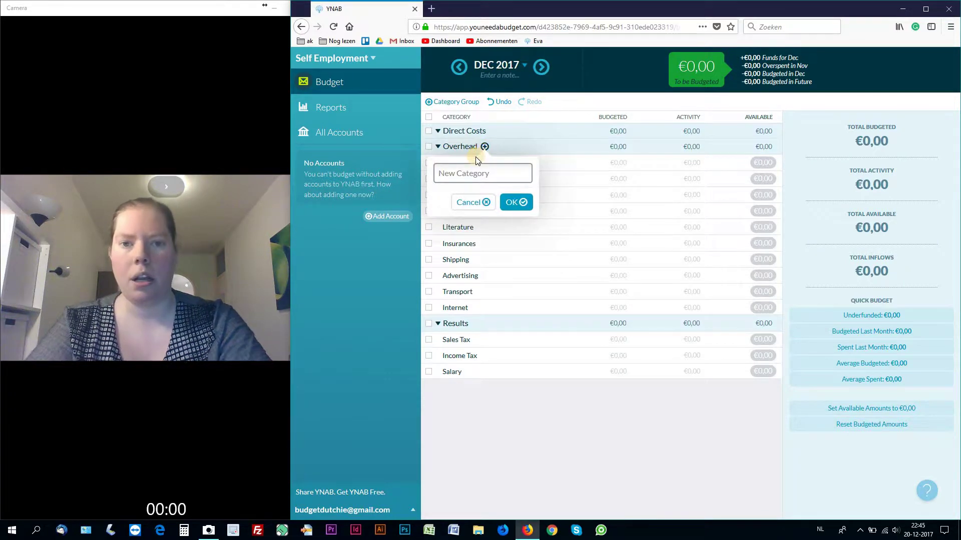
text(Administration)
key(Return)
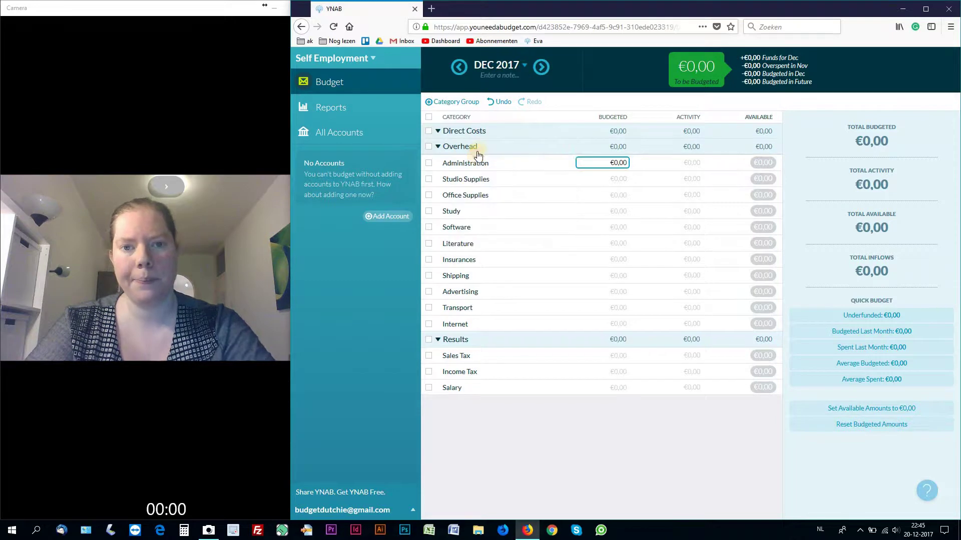
click(492, 133)
text(Inventory)
key(Return)
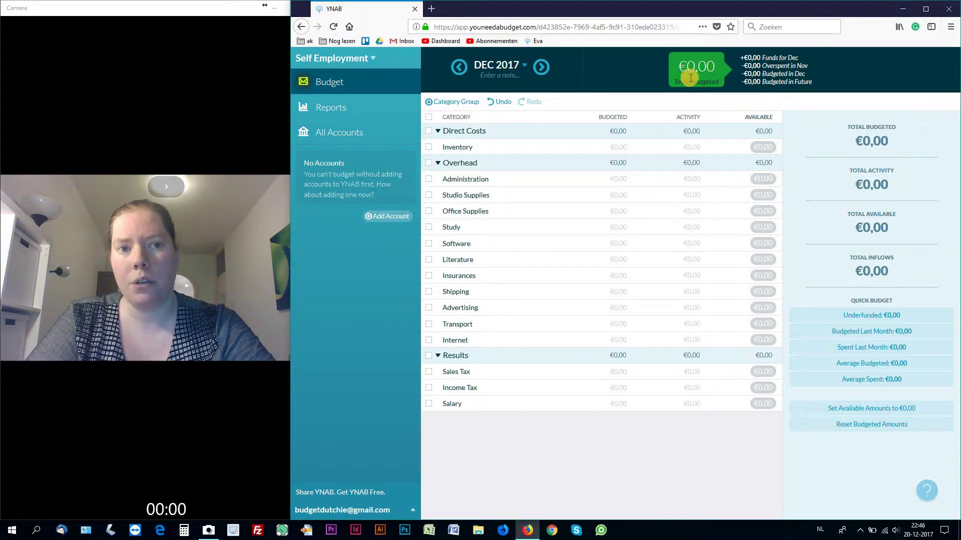
mouse_move(704, 79)
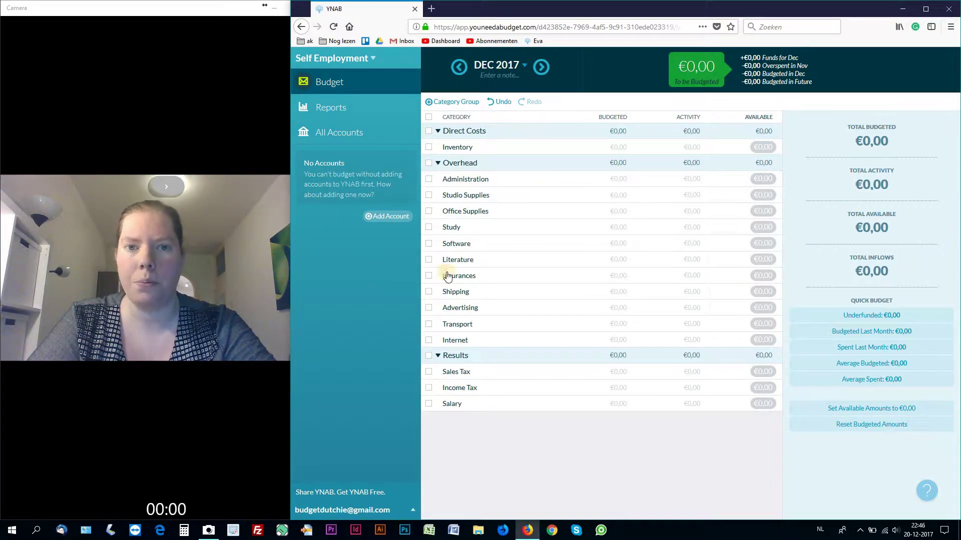
click(505, 226)
click(456, 404)
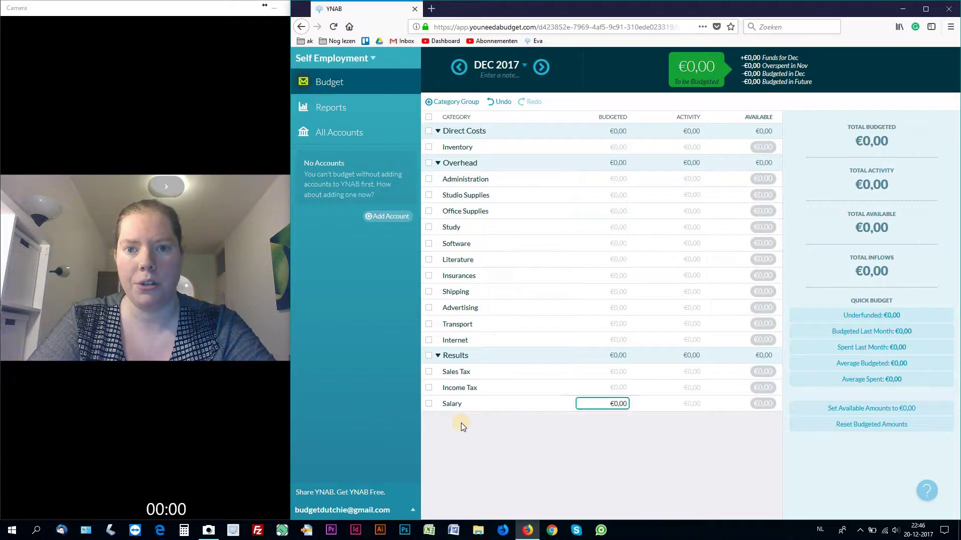
Start a new account searched as 'Checking Account' and continue without linking a bank
click(371, 219)
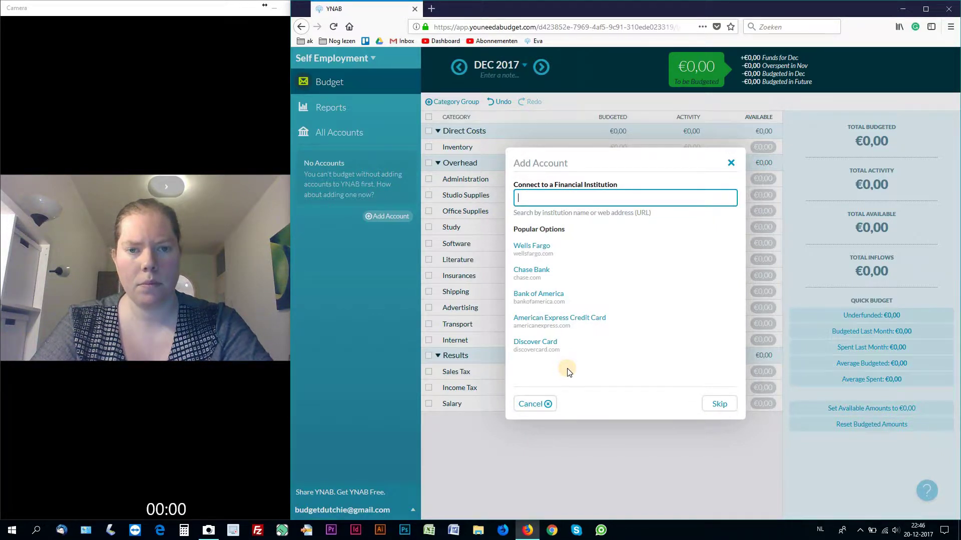
text(Ch)
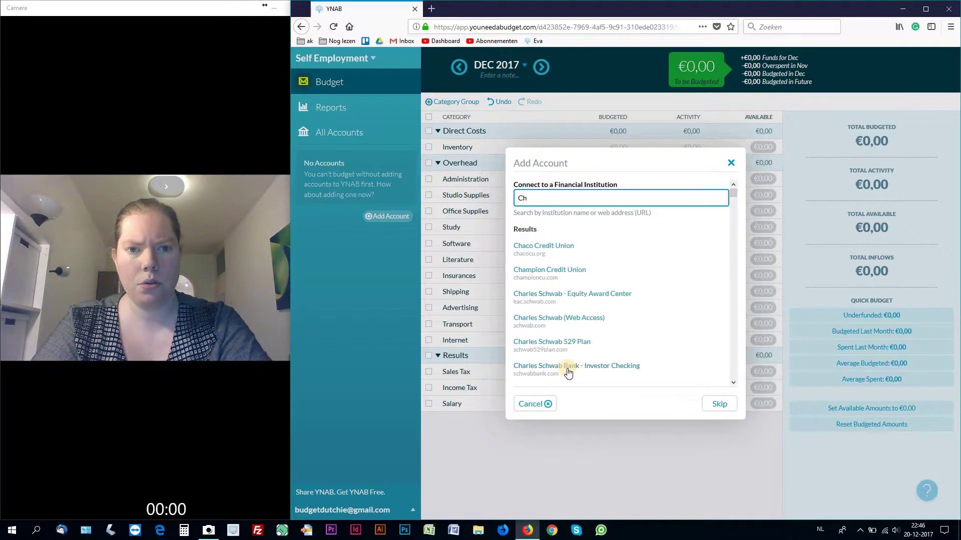
text(ecking)
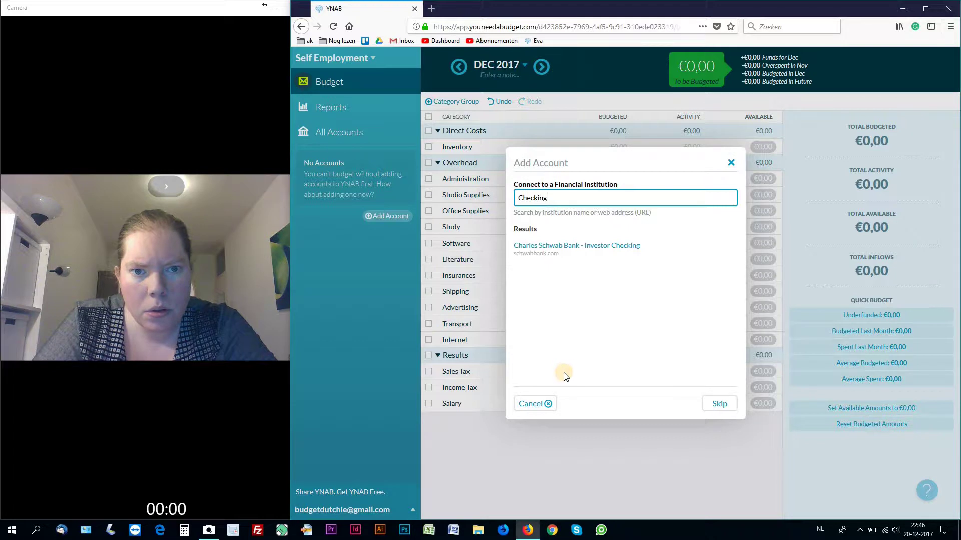
text(Account)
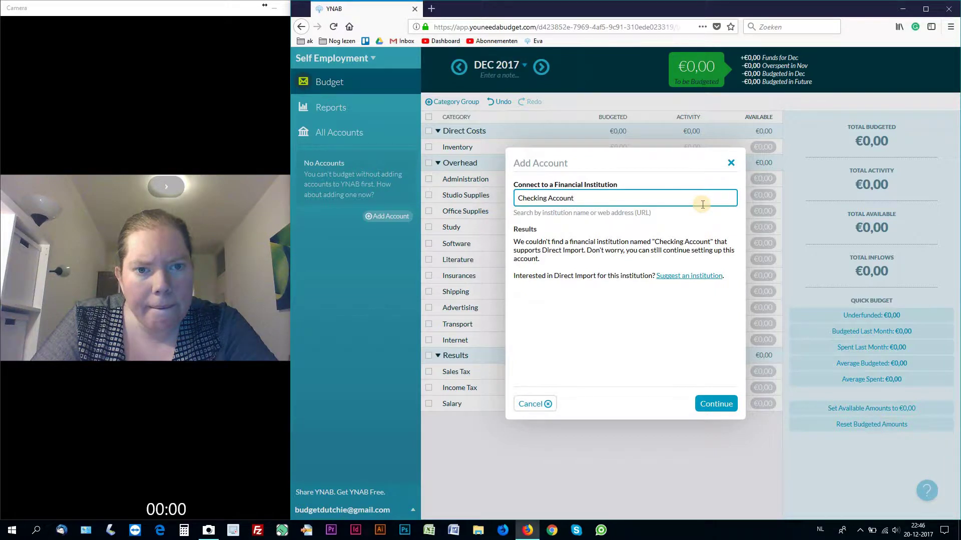
click(725, 405)
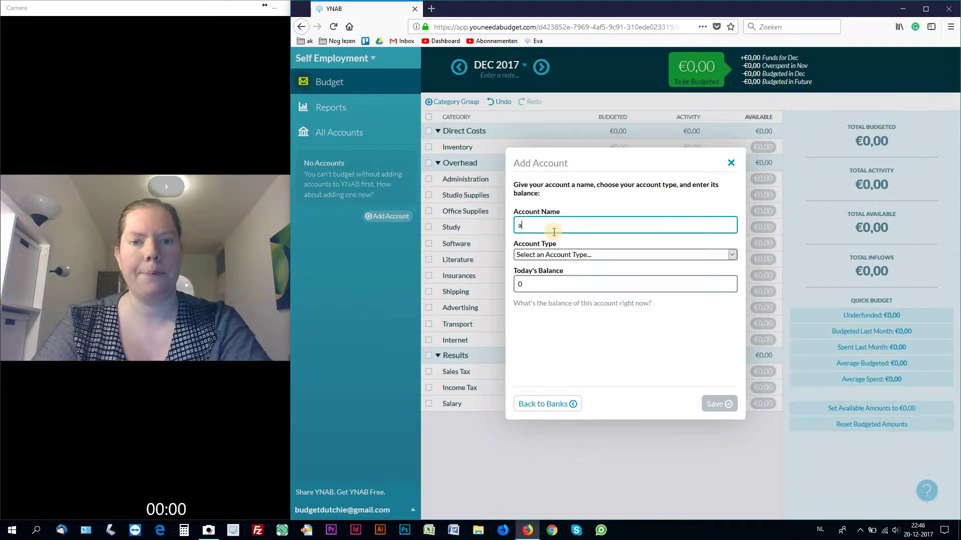
Save an account named 'Checking Account' of type Checking with a 0 starting balance
text(Checking)
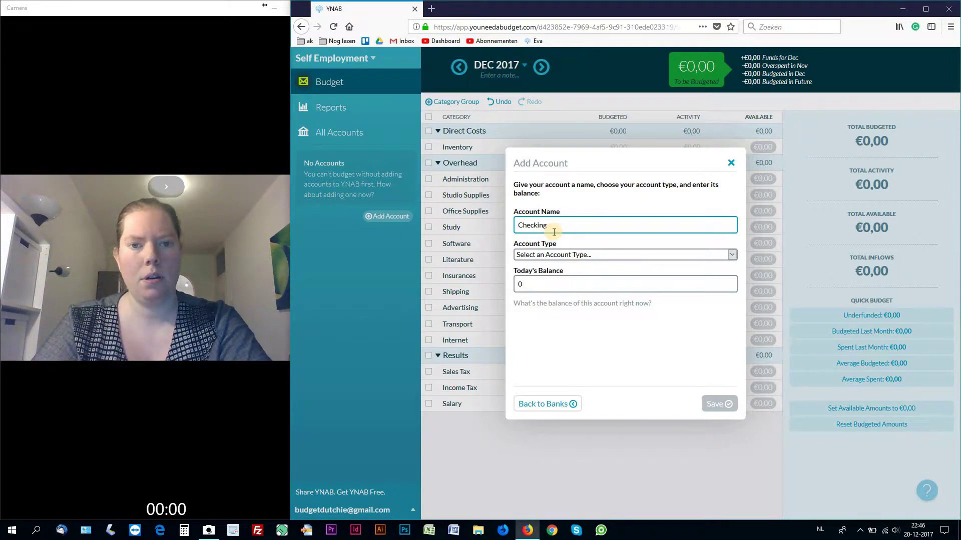
text( Account)
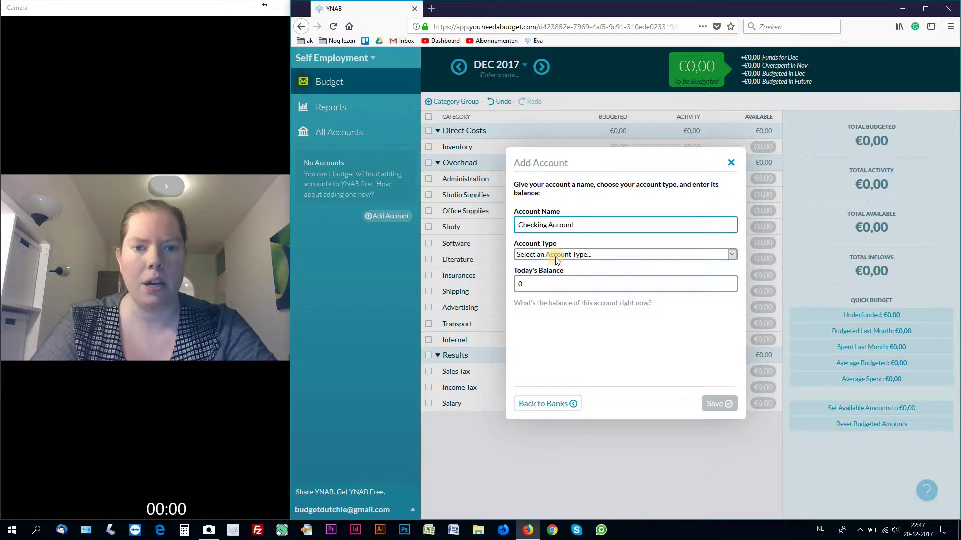
click(546, 254)
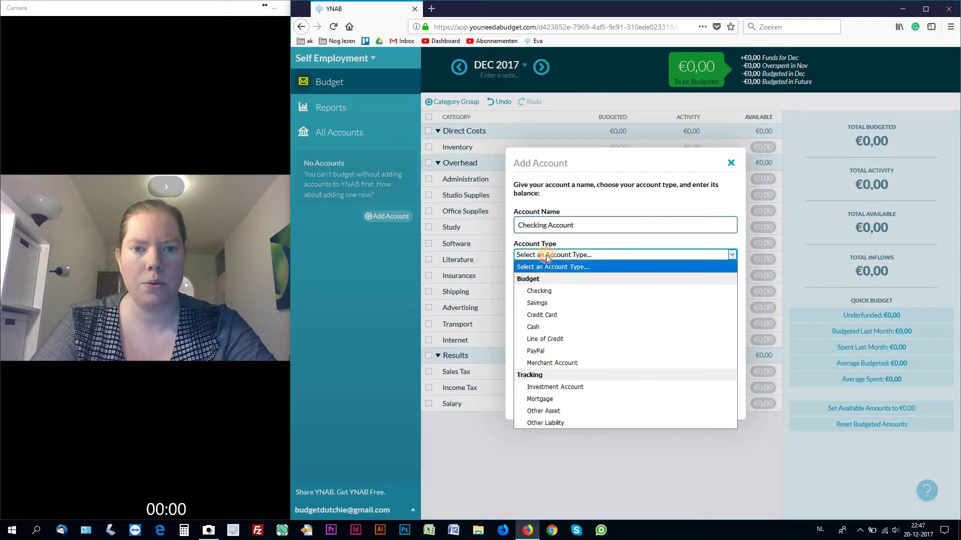
click(543, 289)
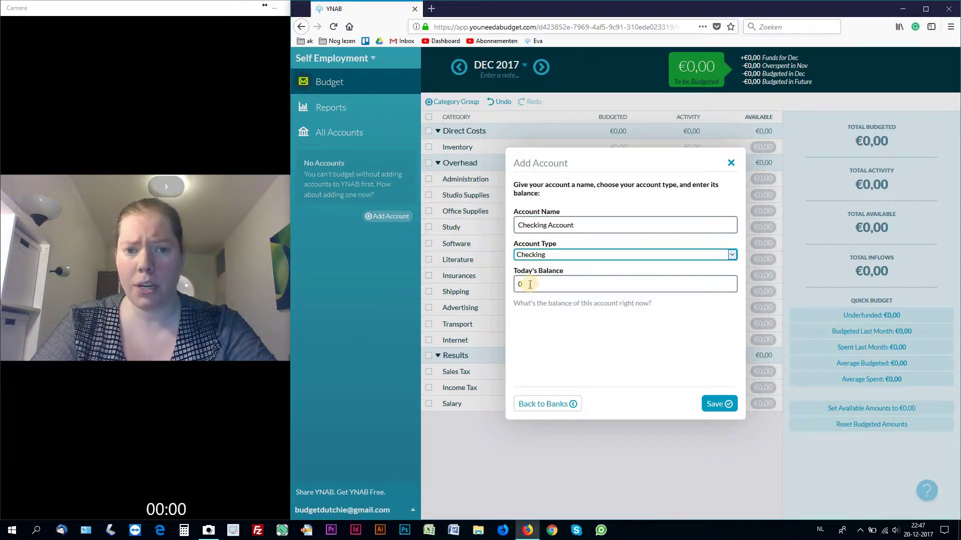
click(524, 285)
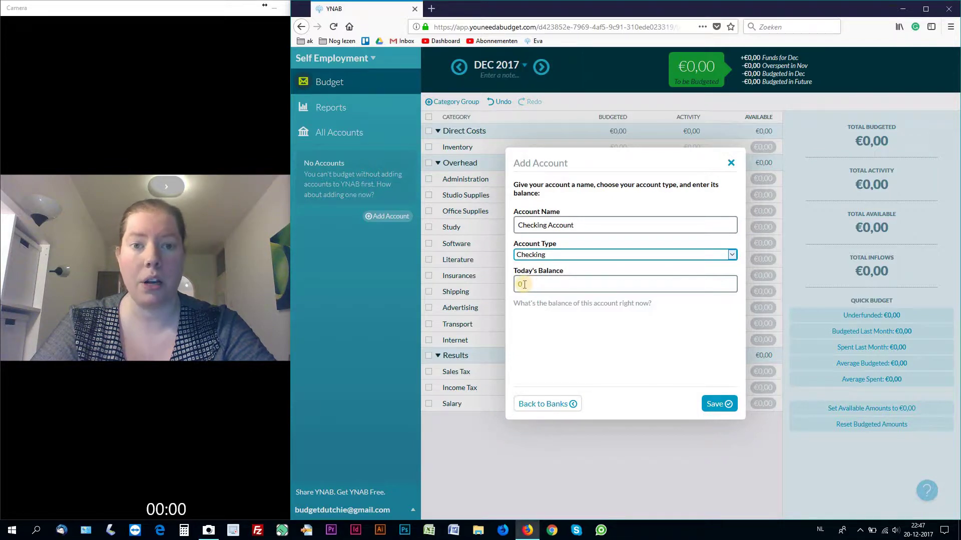
click(715, 409)
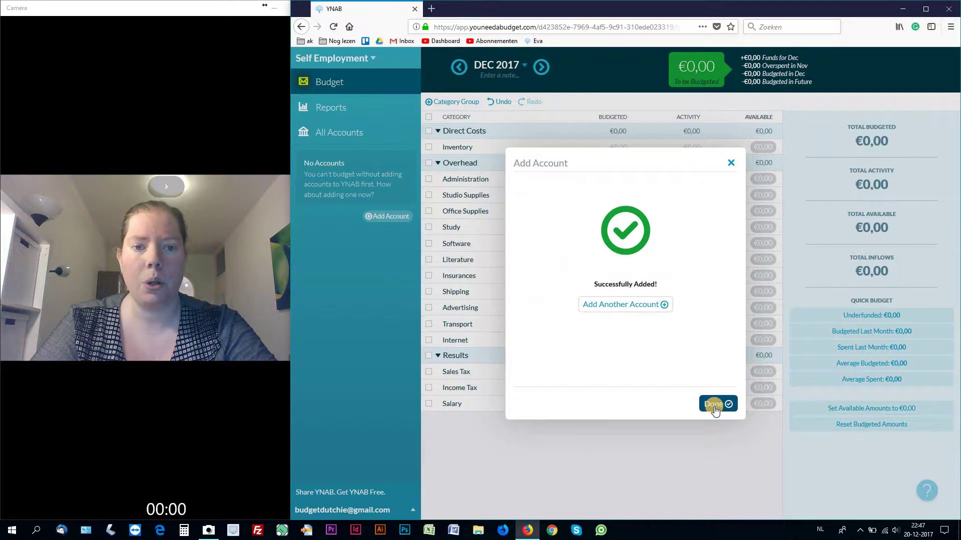
Add a 'Saving Account' of type Savings and finish the account setup
click(623, 305)
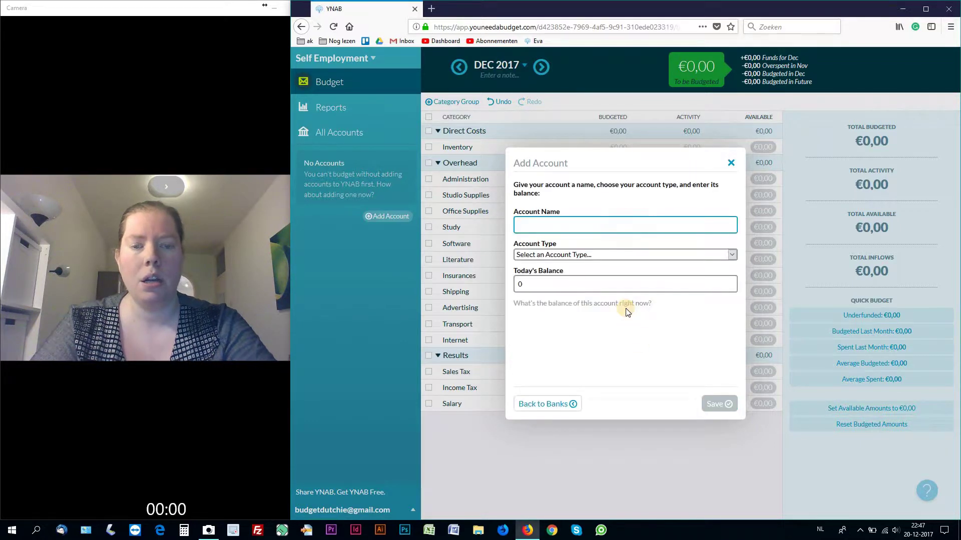
text(Saving A)
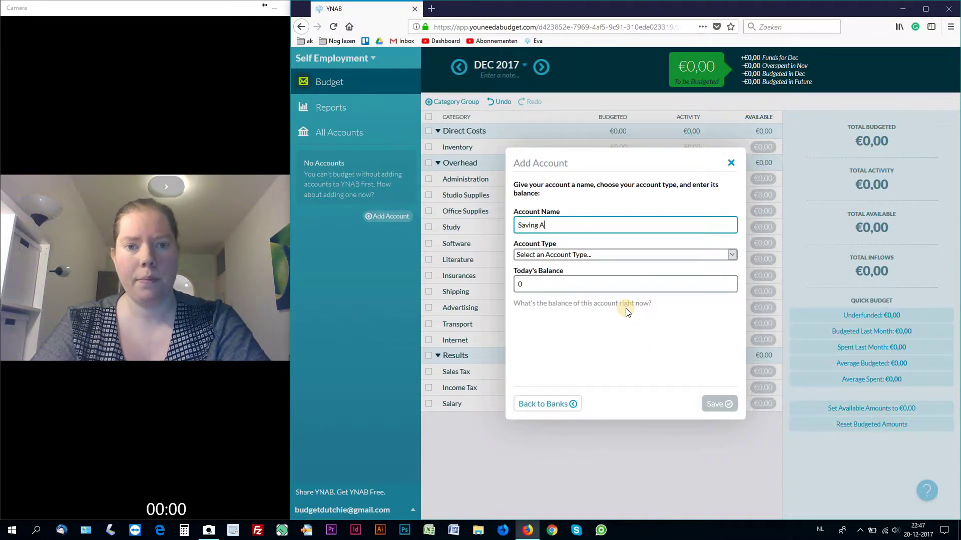
text(ccount)
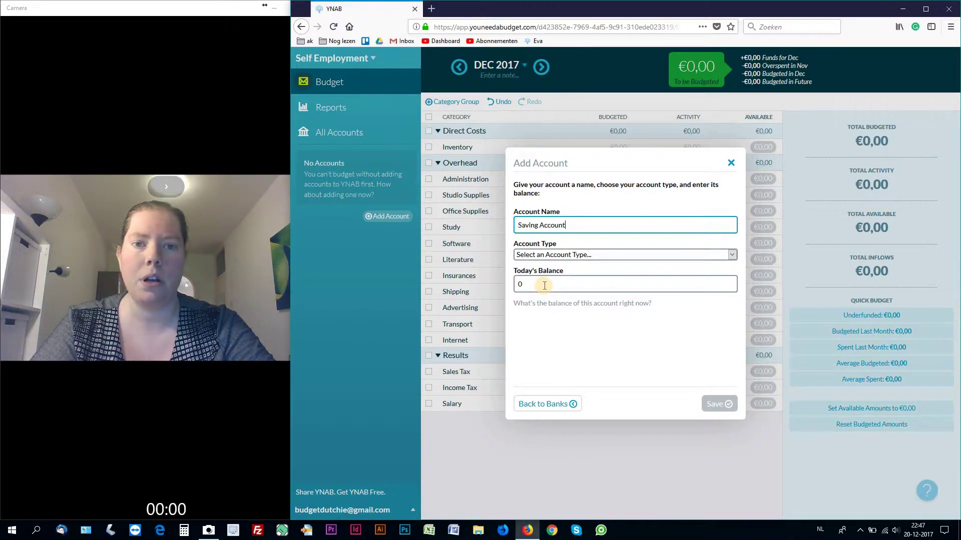
click(552, 255)
click(545, 304)
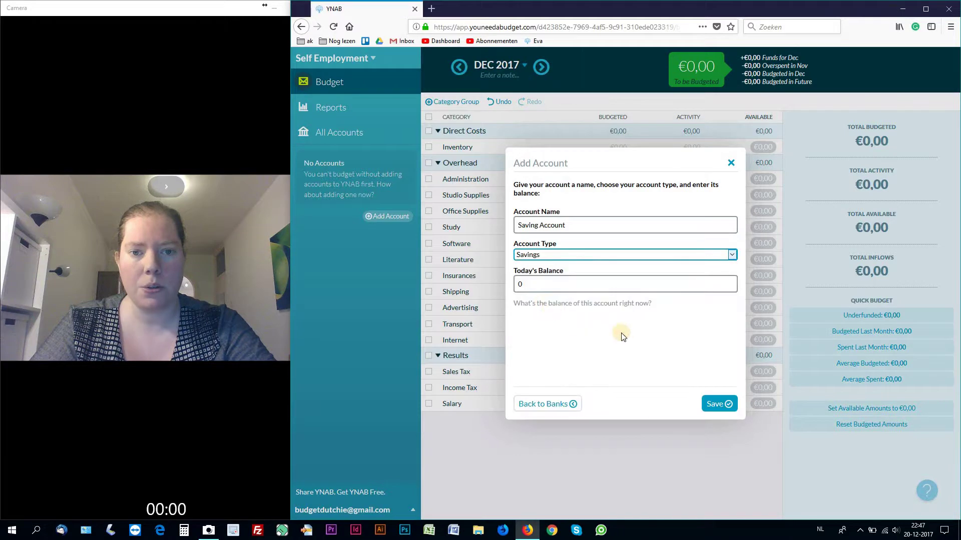
click(719, 405)
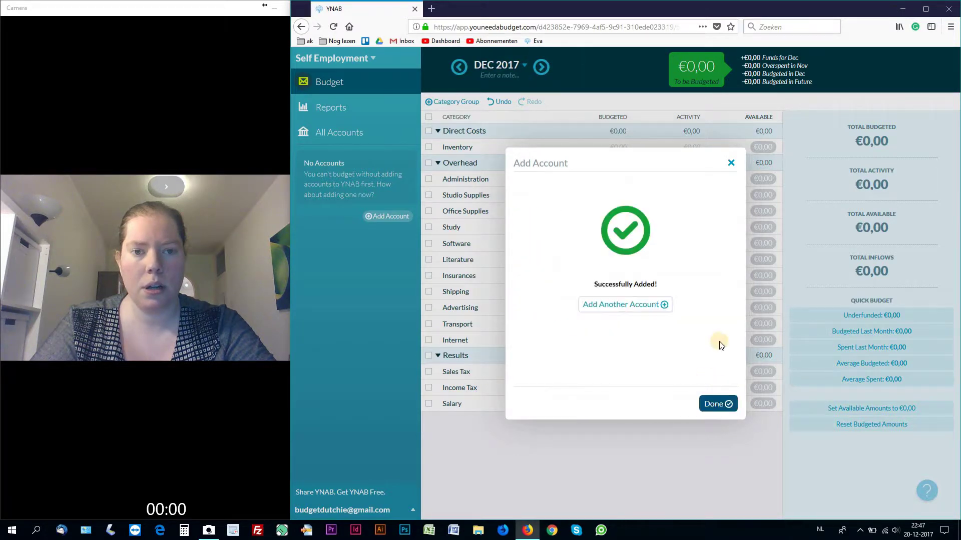
click(723, 405)
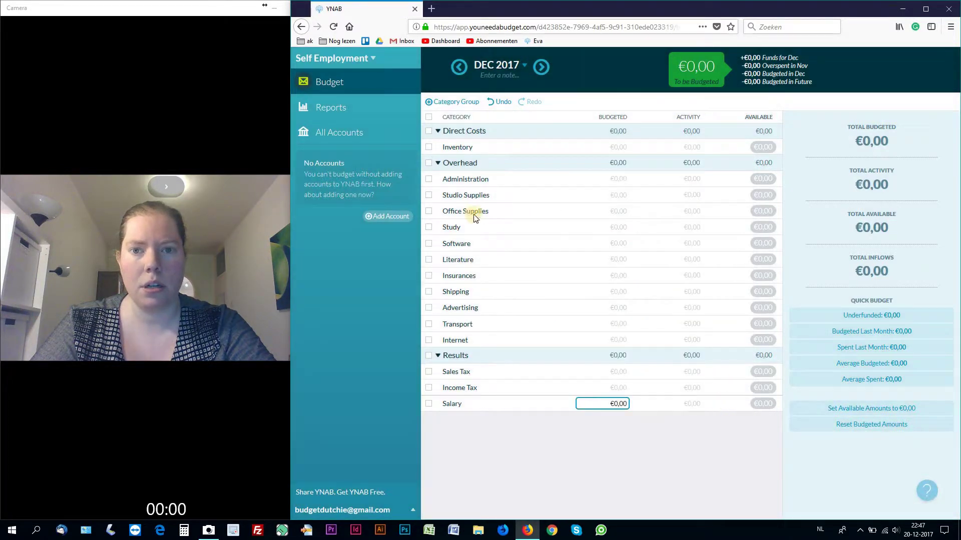
Make the Saving Account's Starting Balance a €100,00 inflow dated 2017/12/31, then view Checking Account
click(395, 184)
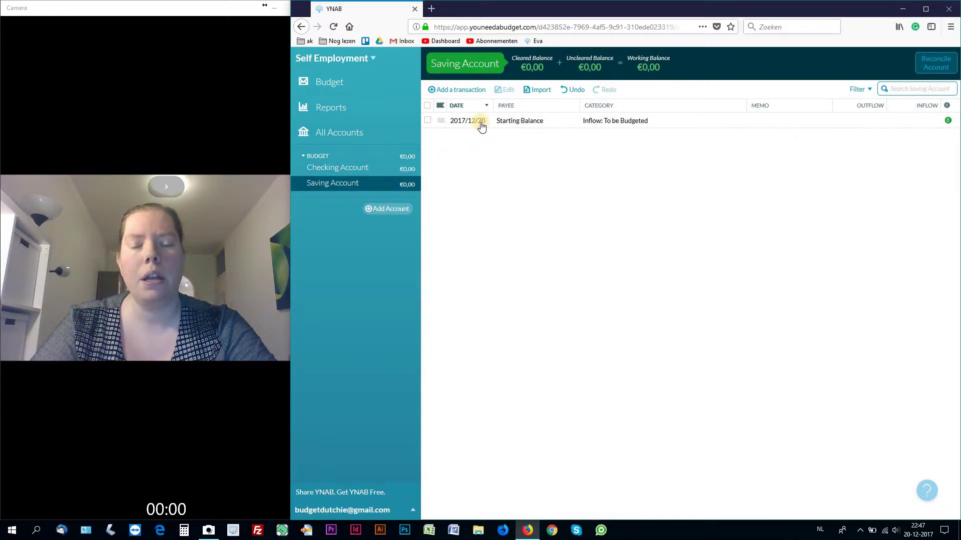
click(481, 123)
click(481, 121)
click(440, 253)
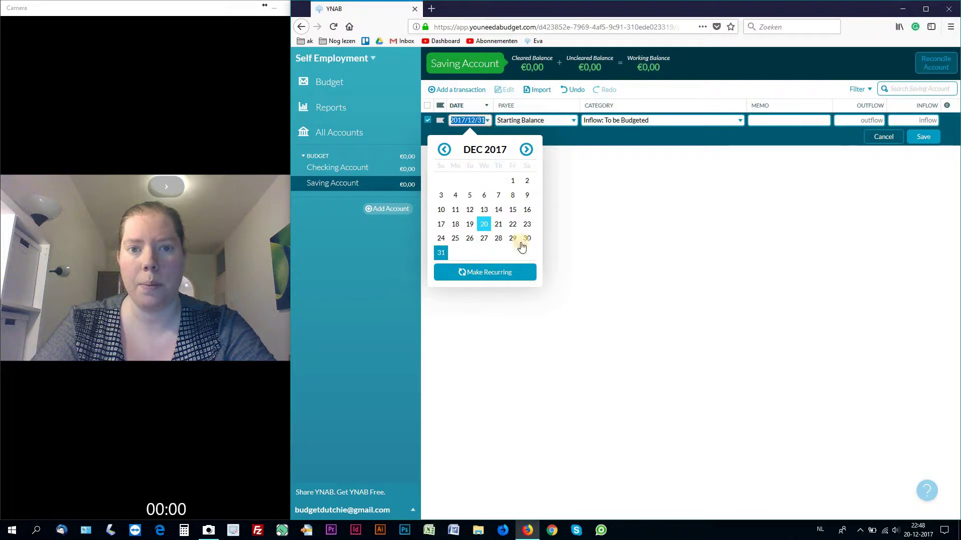
click(593, 209)
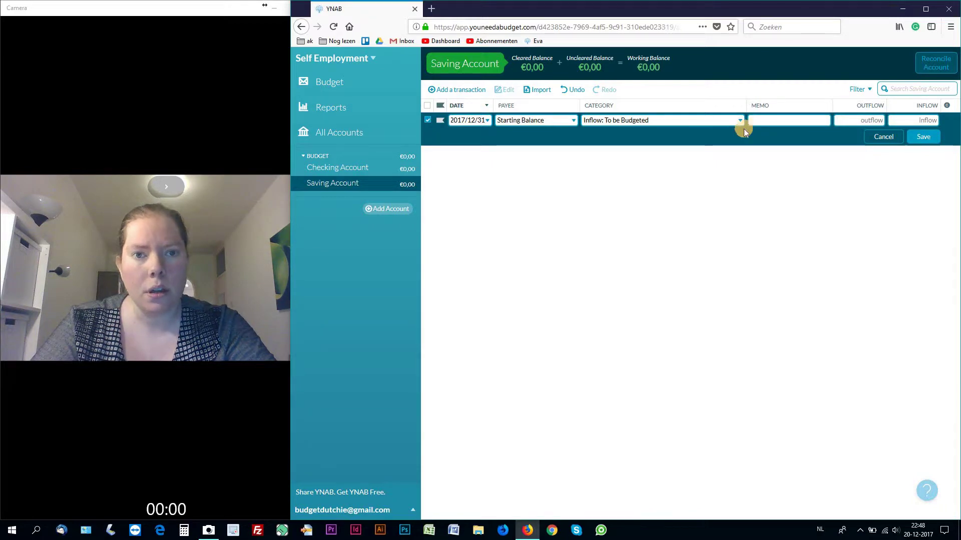
click(920, 120)
text(100)
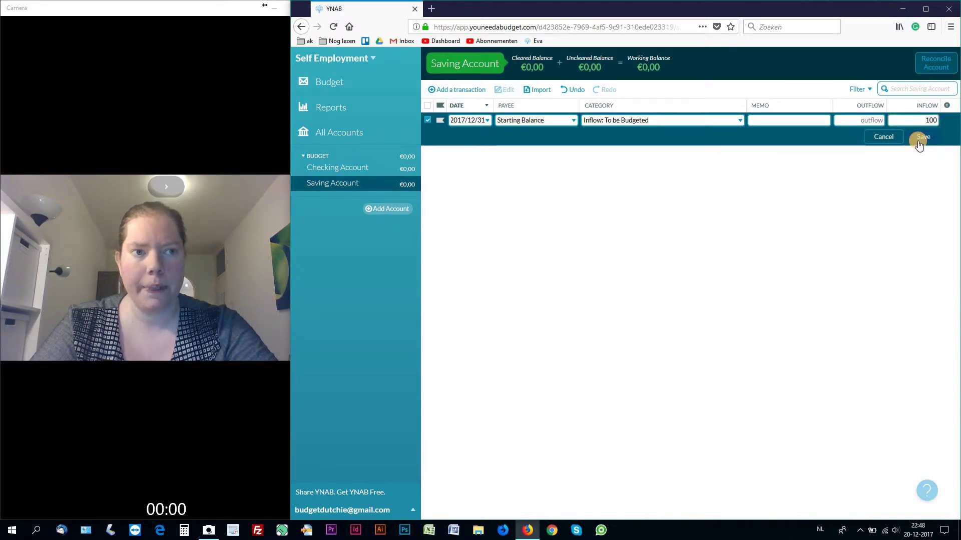
click(920, 138)
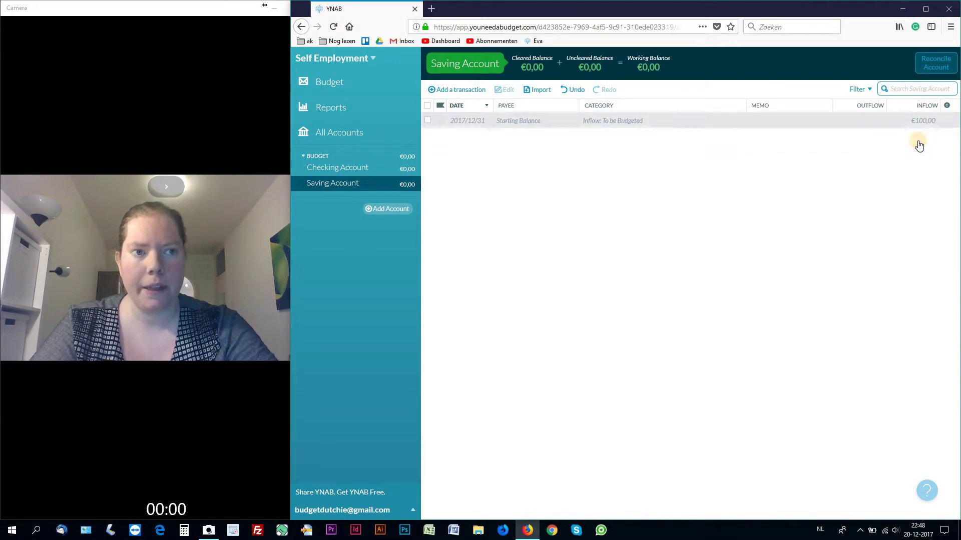
click(339, 81)
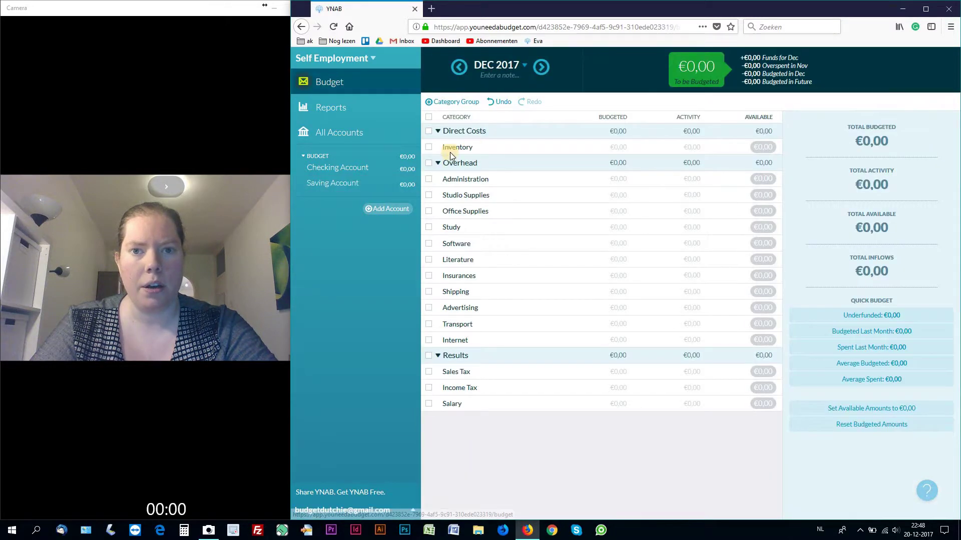
click(351, 169)
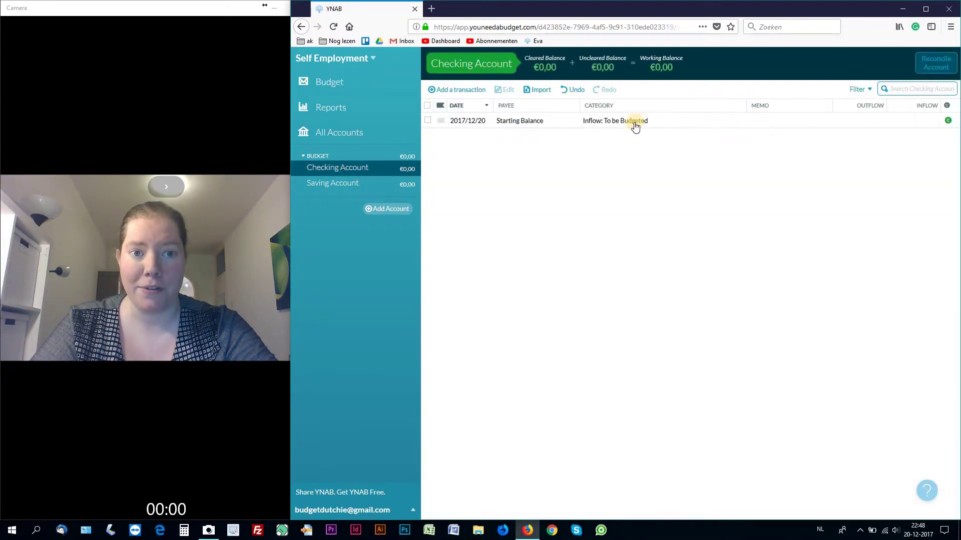
Date the Checking Account's Starting Balance December 31 and give it a 100 inflow
click(633, 121)
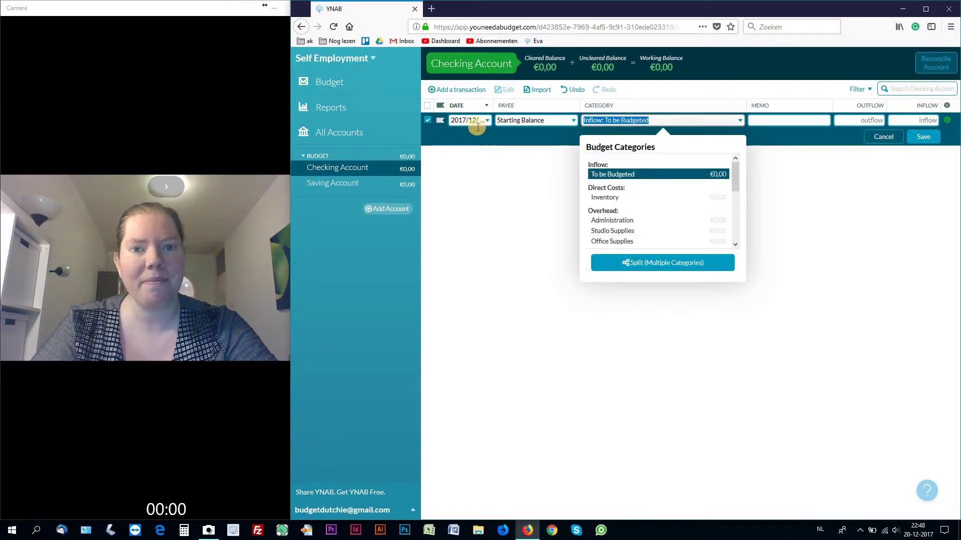
click(458, 121)
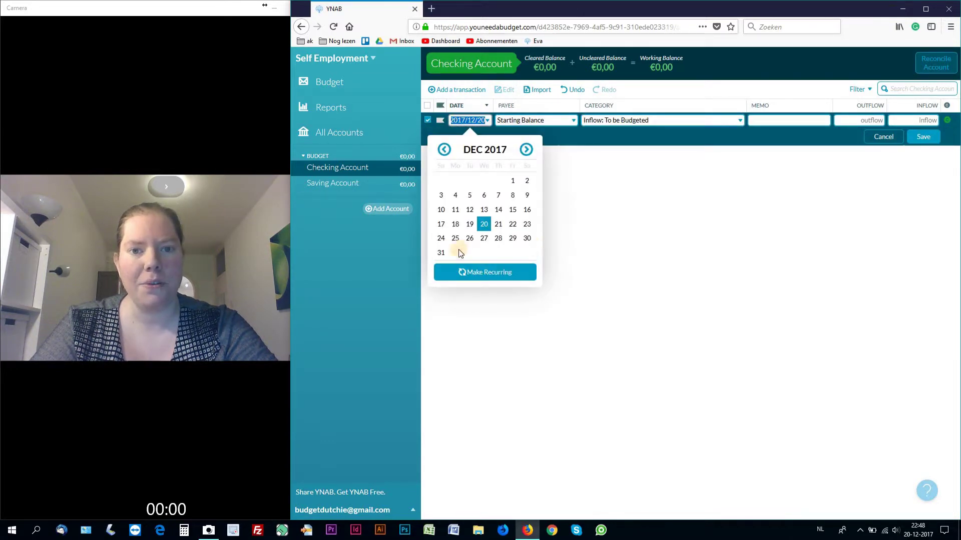
click(440, 253)
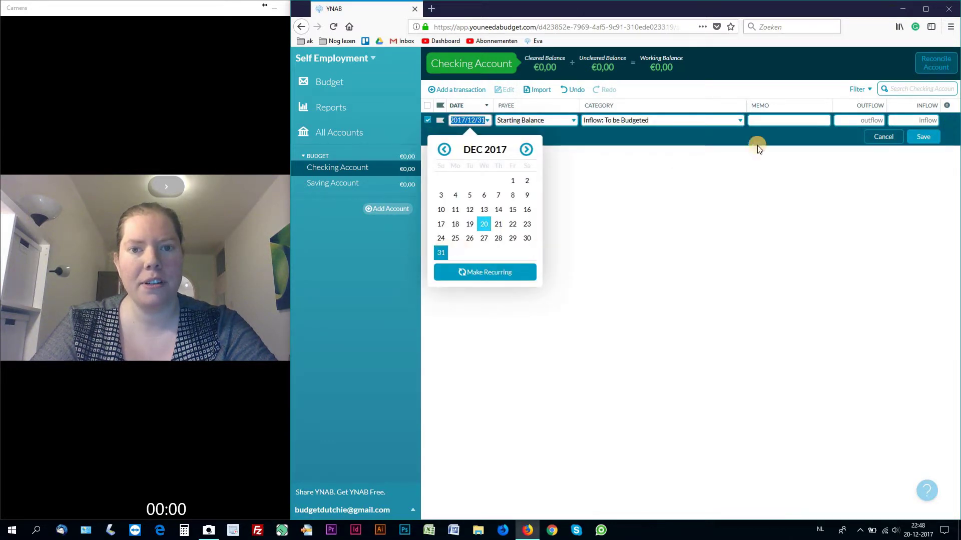
click(928, 121)
text(100)
click(922, 136)
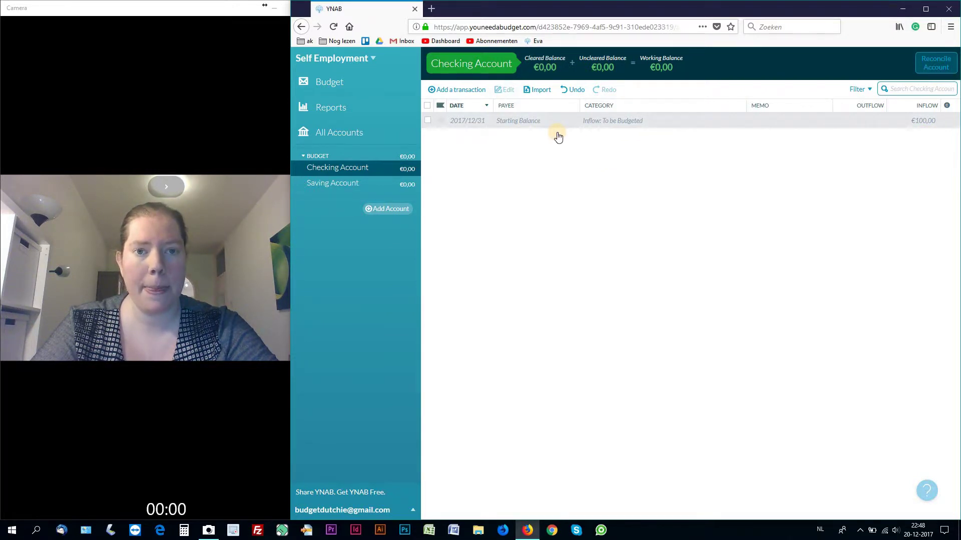
Check the Starting Balance transactions in the Checking and Saving Account registers, then return to the Budget view
click(533, 128)
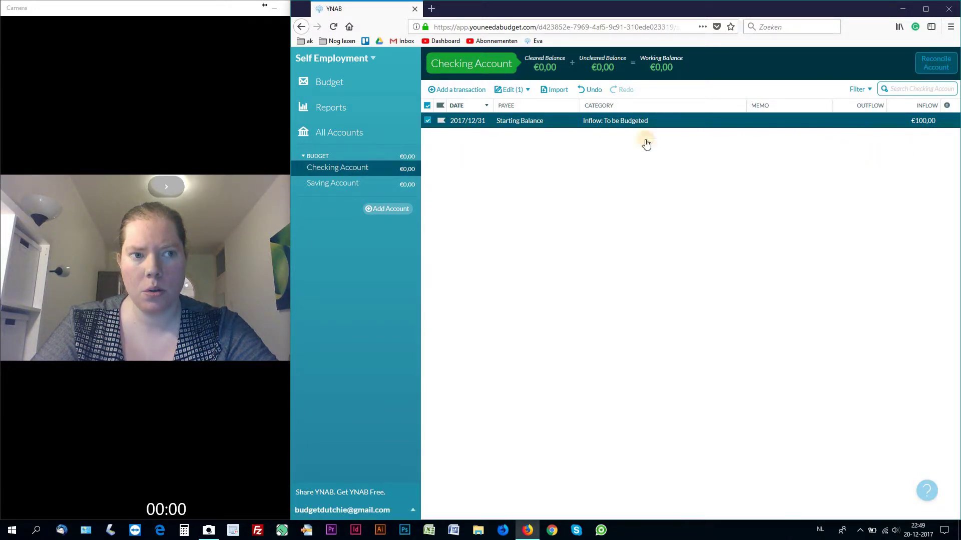
click(427, 121)
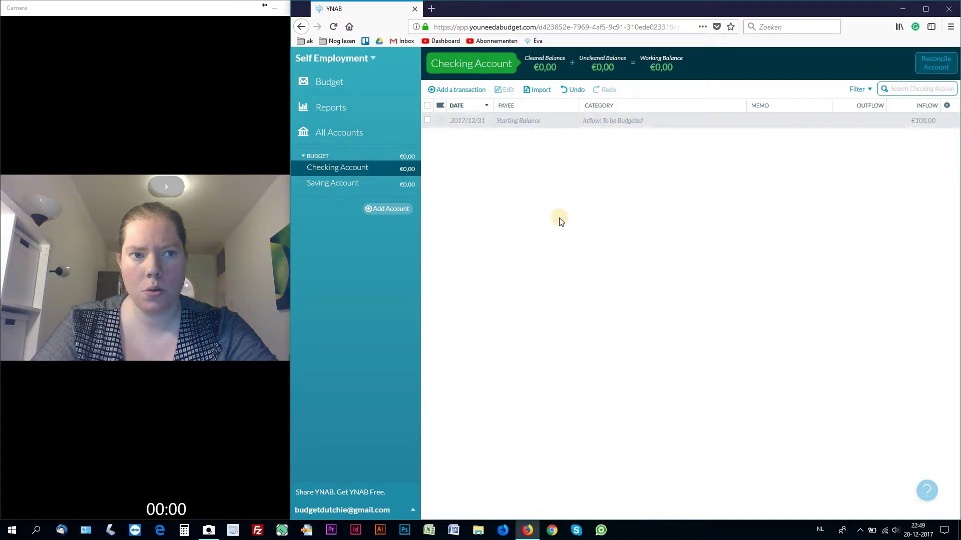
click(324, 184)
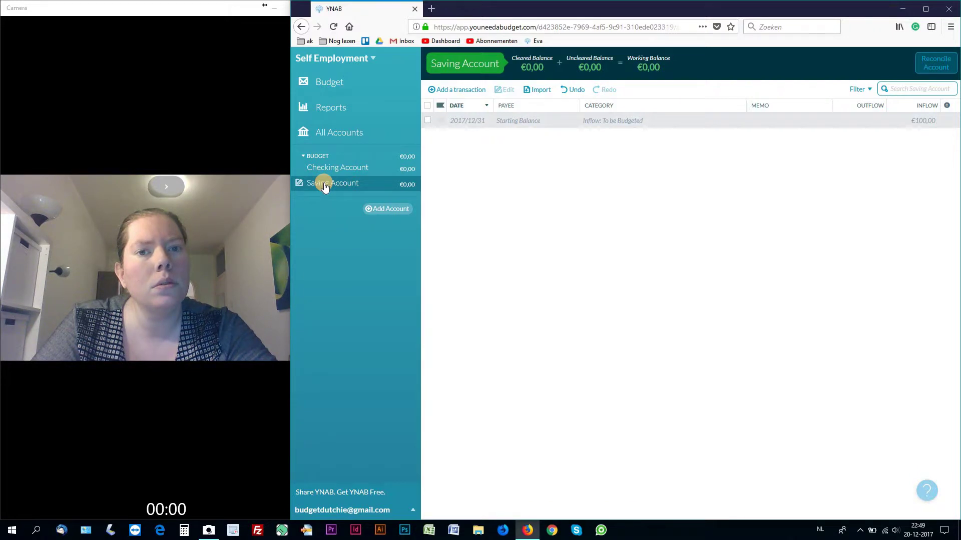
click(327, 171)
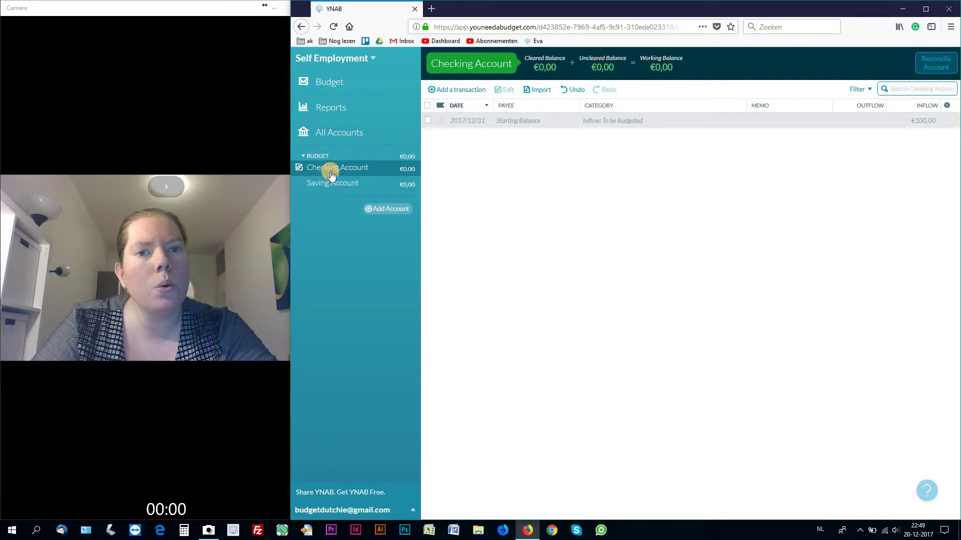
click(506, 121)
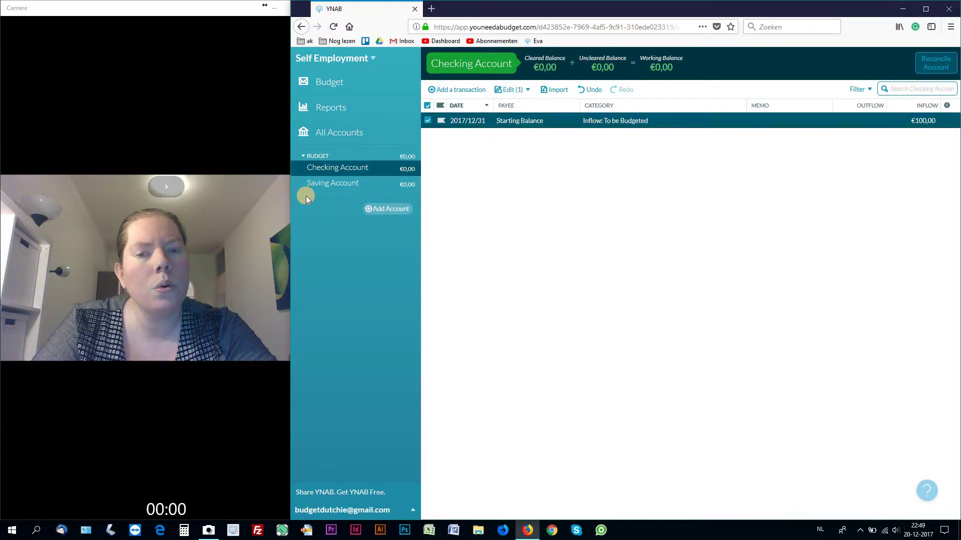
click(333, 183)
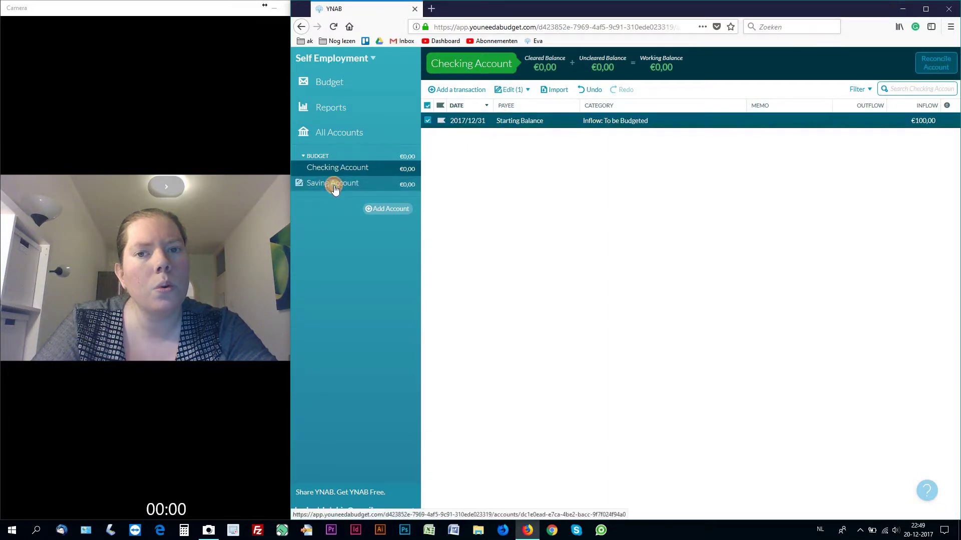
click(513, 122)
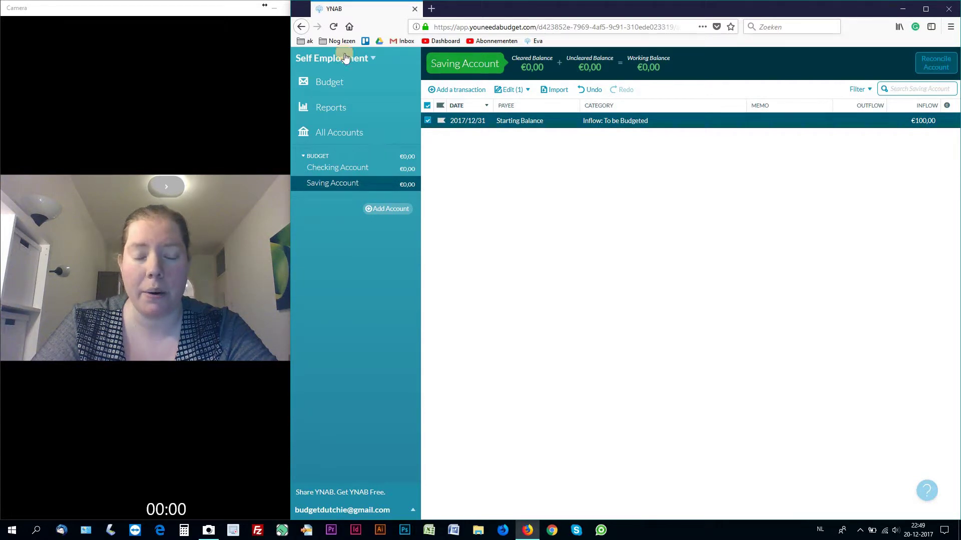
click(343, 86)
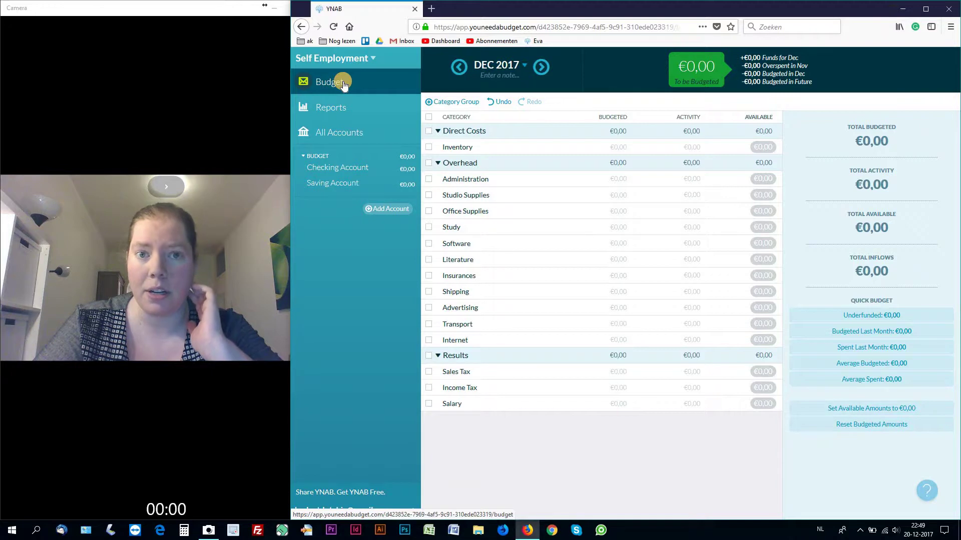
Move to January 2018 and give Inventory a €20,00 monthly funding goal
click(542, 67)
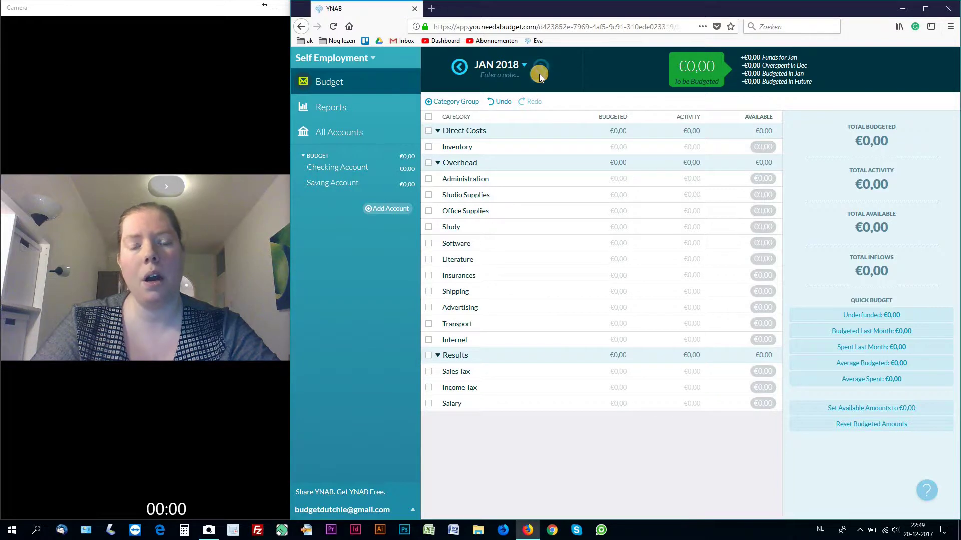
click(485, 147)
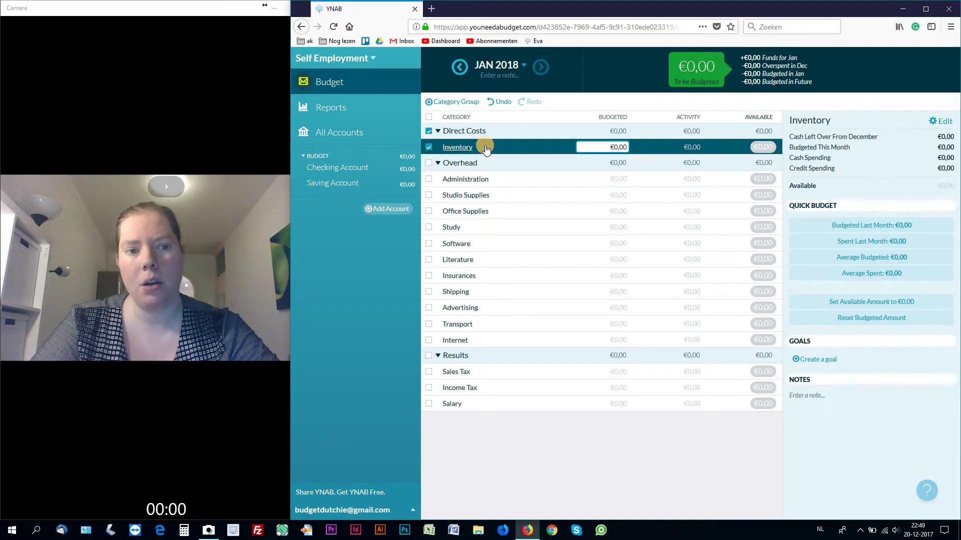
key(Escape)
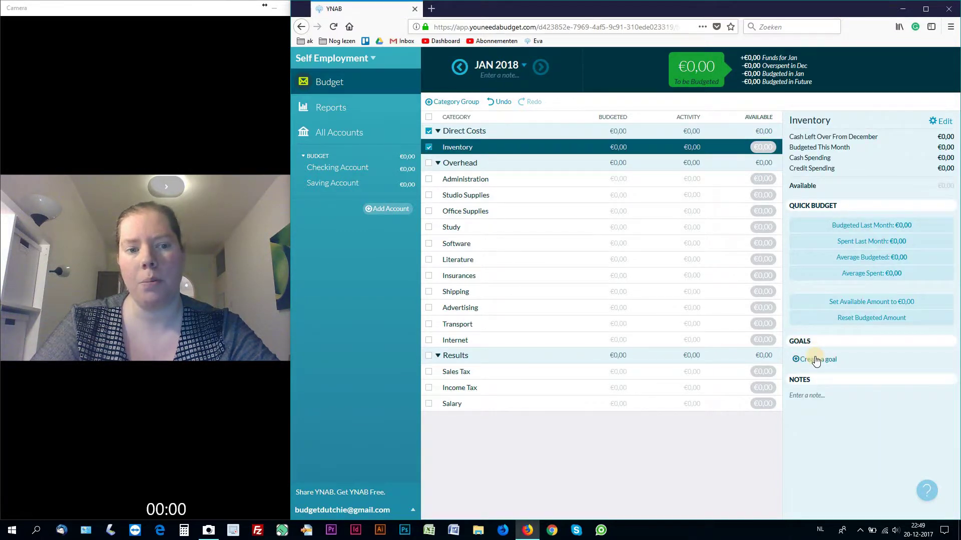
click(816, 360)
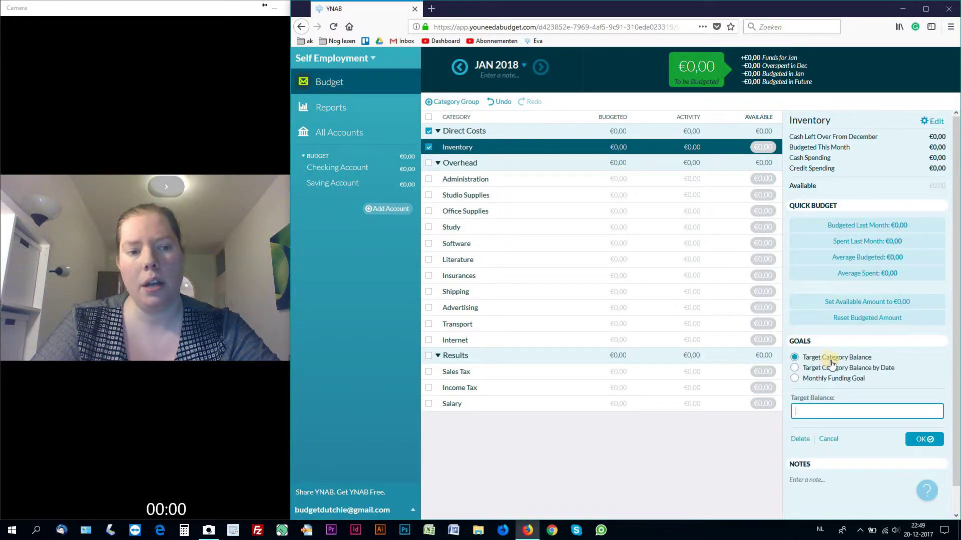
click(795, 378)
click(800, 413)
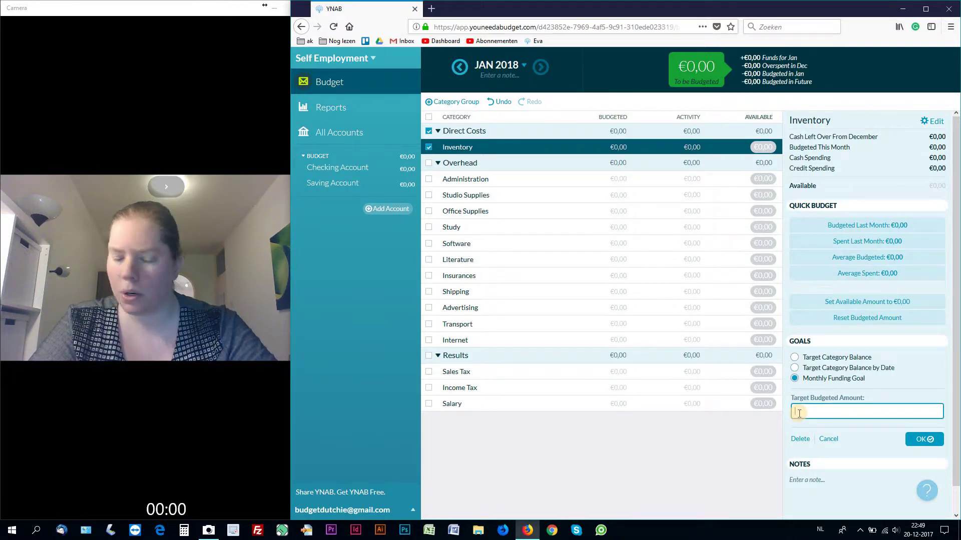
text(20)
key(Return)
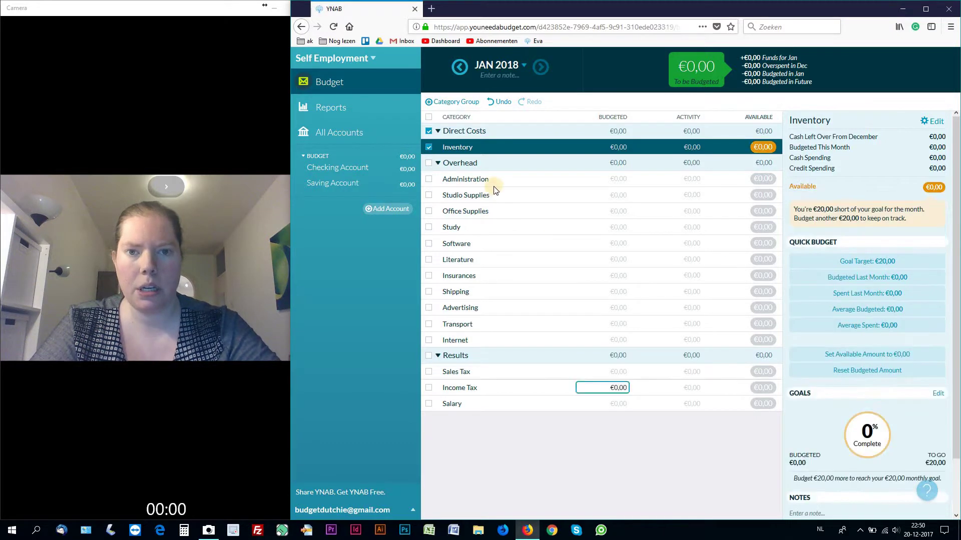
Give Administration a €30,00 monthly funding goal
click(463, 181)
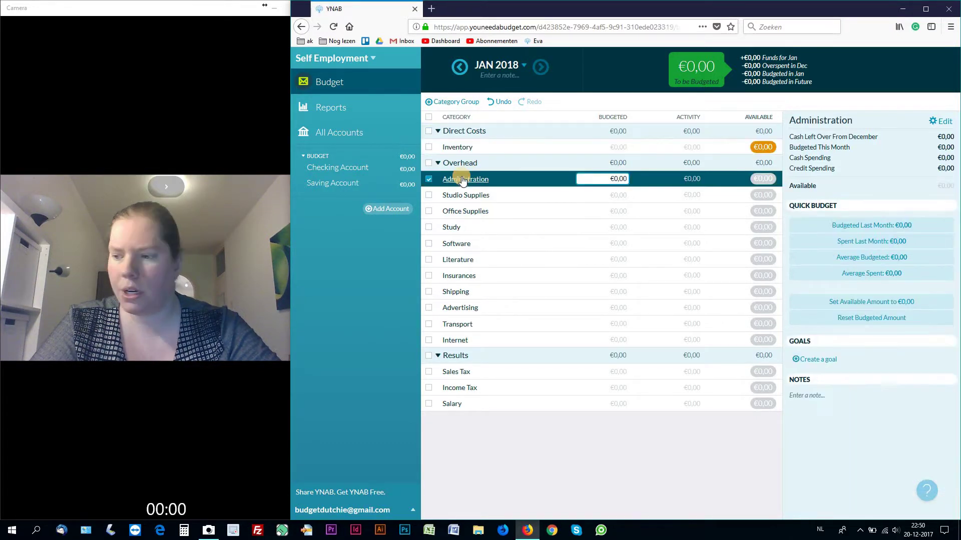
click(819, 368)
click(815, 381)
click(823, 410)
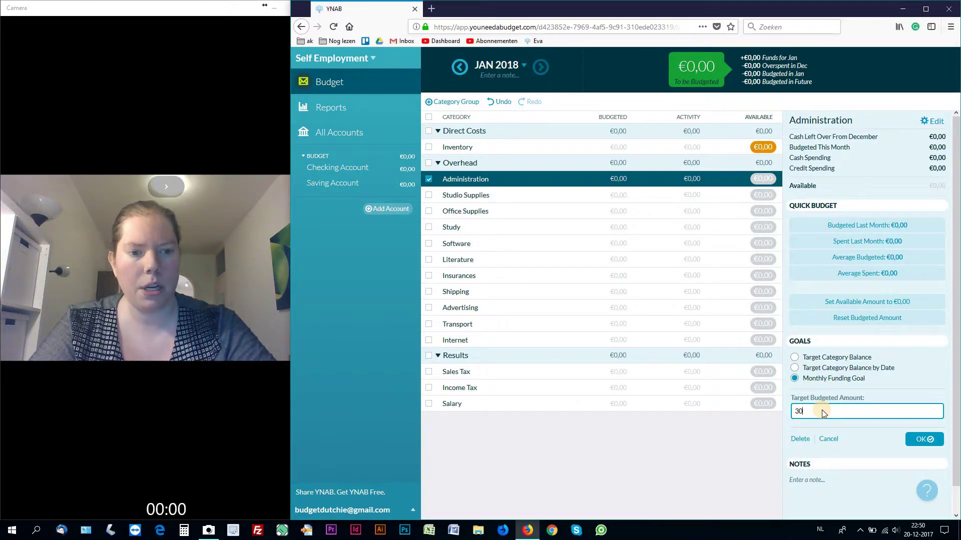
text(30)
key(Return)
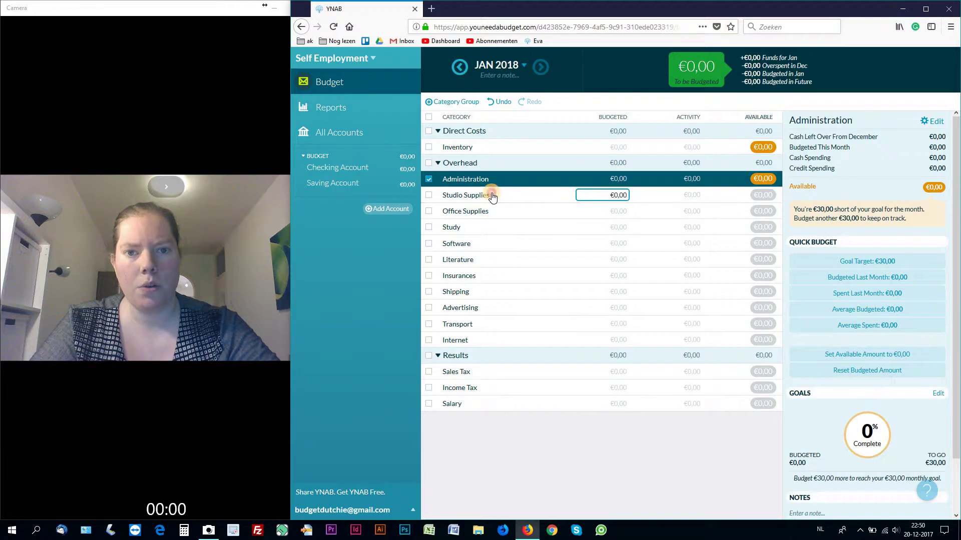
Give Studio Supplies a €65,00 monthly funding goal
click(492, 196)
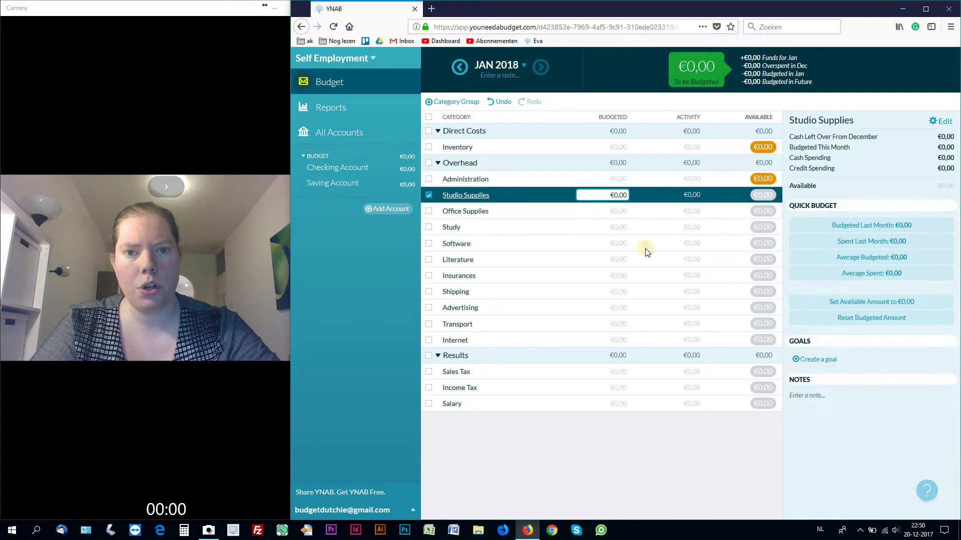
click(820, 359)
click(818, 382)
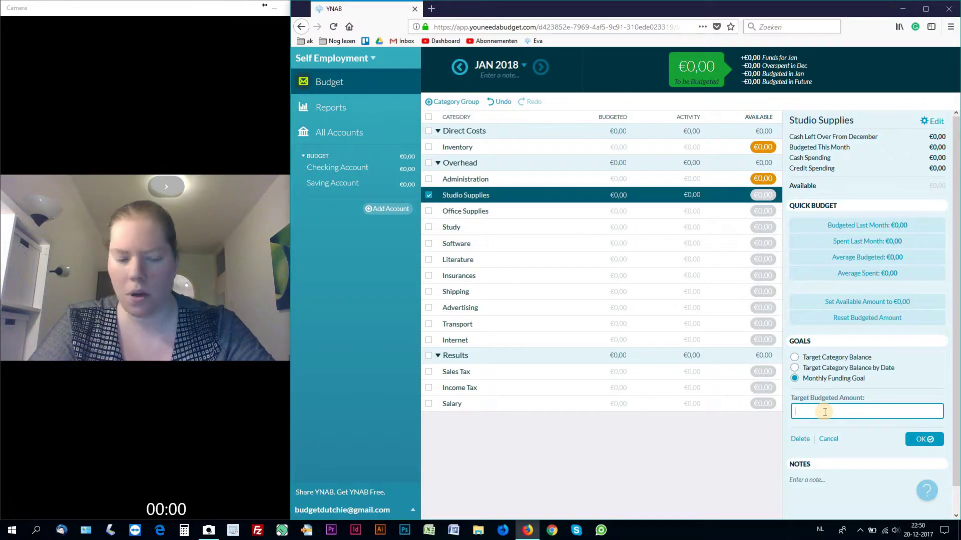
key(Return)
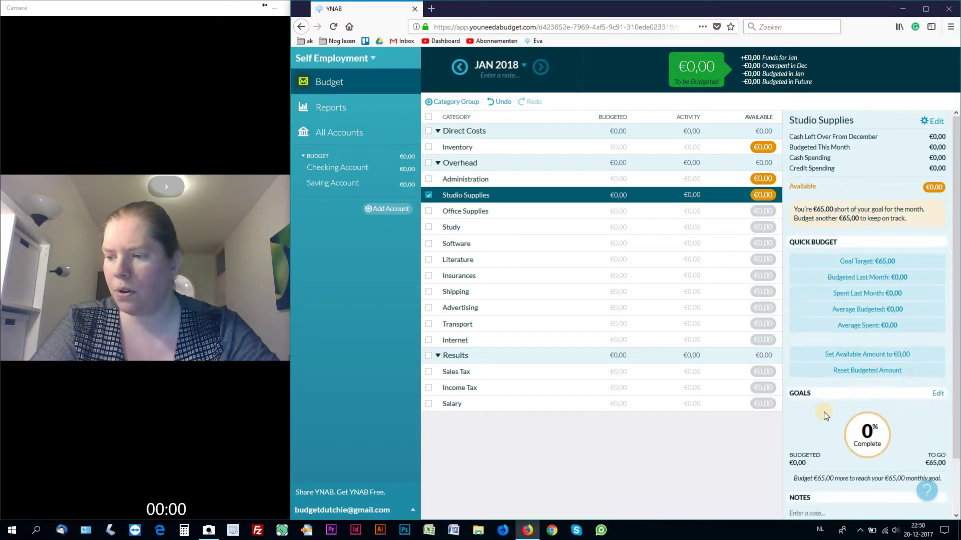
Give Office Supplies a €35,00 monthly funding goal
click(460, 214)
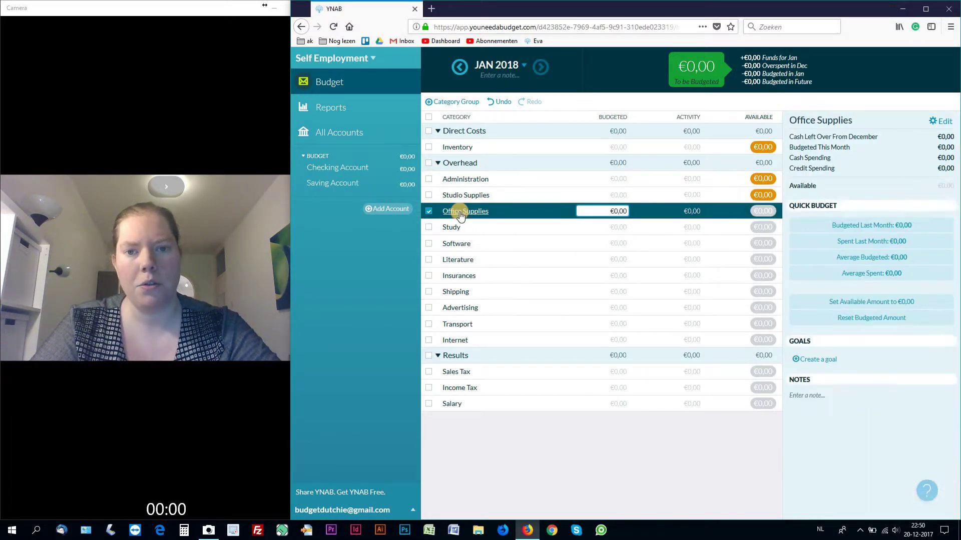
click(818, 359)
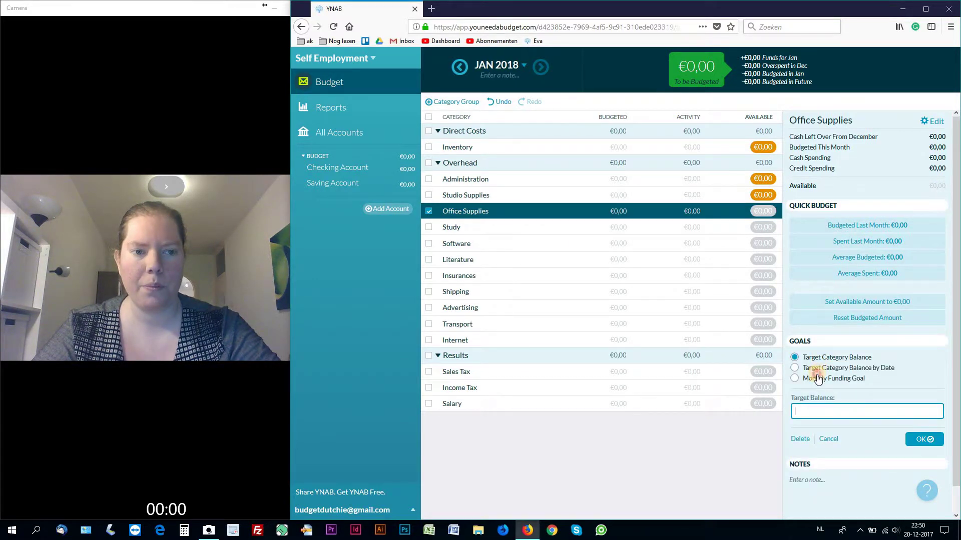
click(819, 410)
text(35)
key(Return)
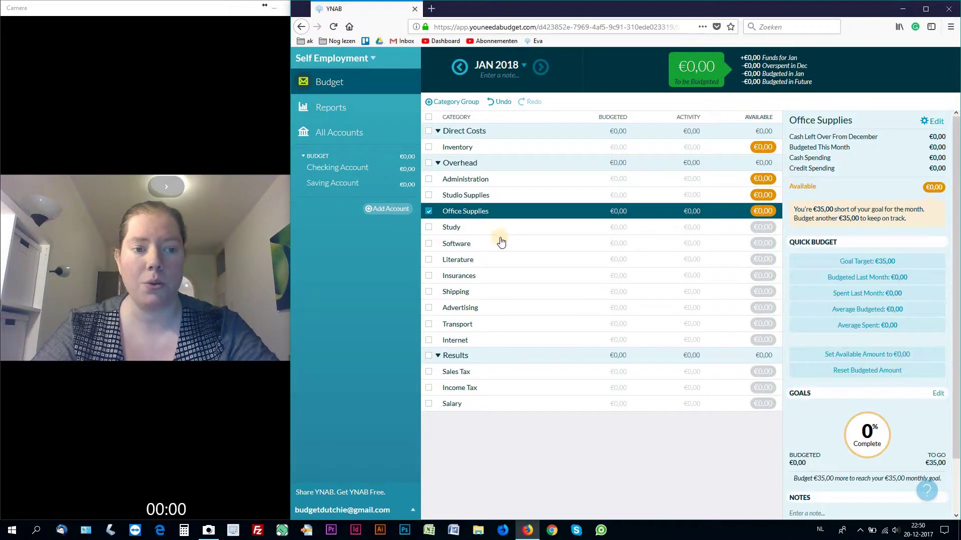
Give Study a €100 monthly funding goal
click(466, 229)
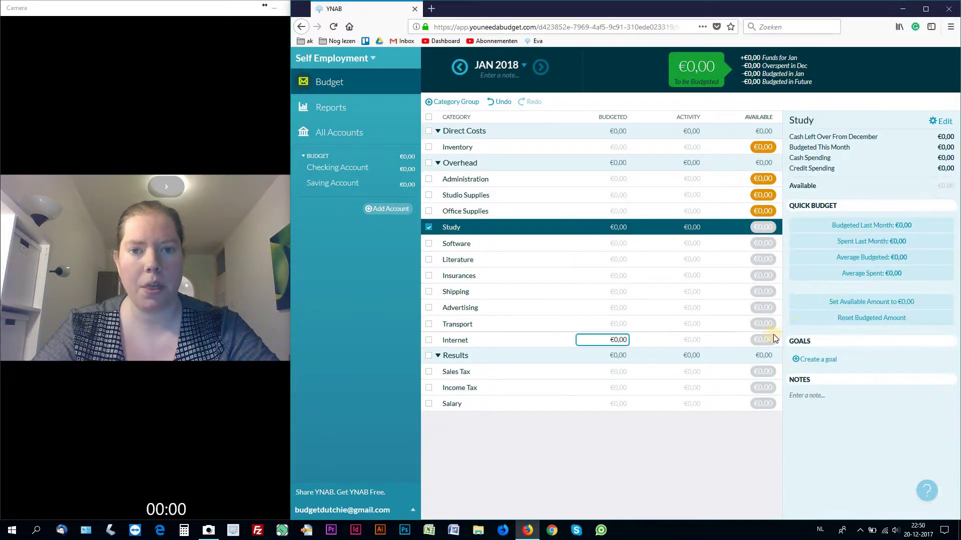
click(818, 360)
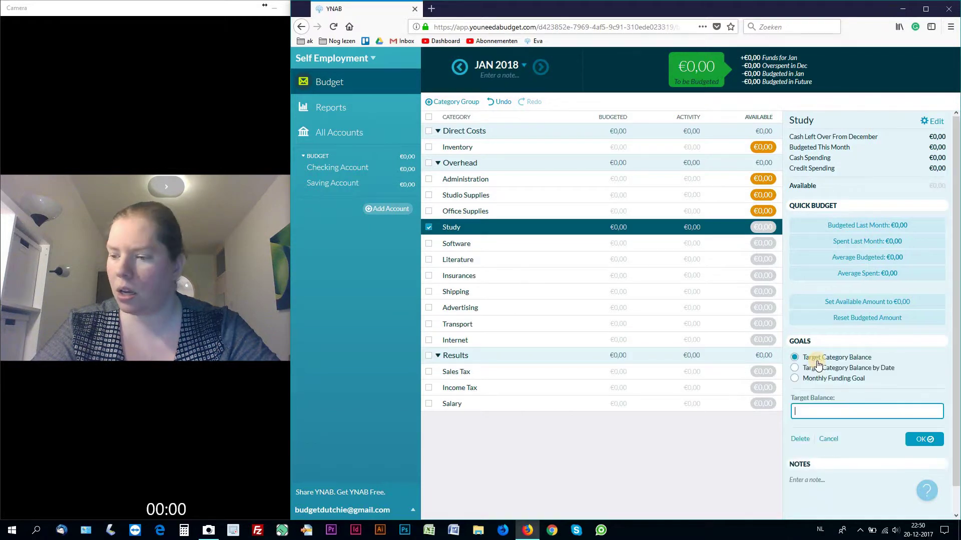
click(831, 379)
click(828, 413)
text(2)
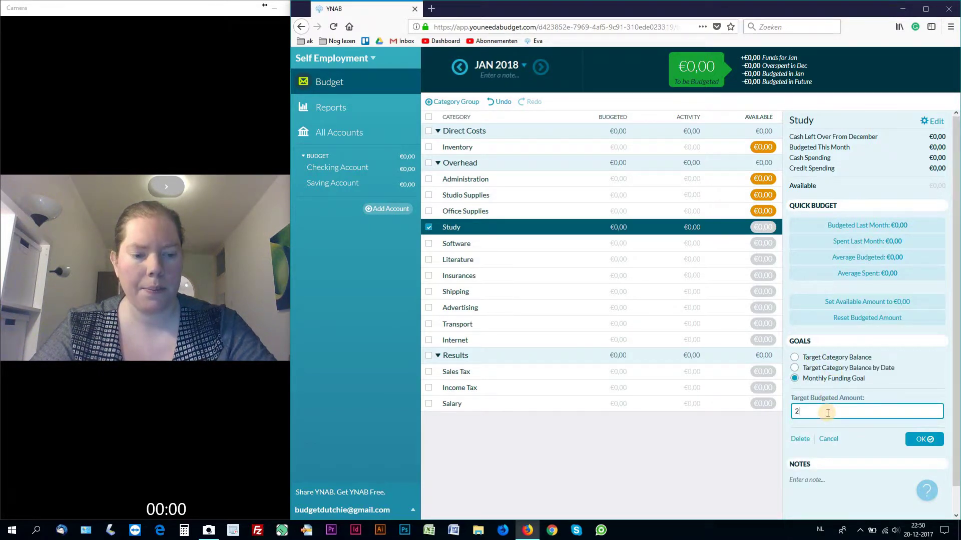
text(00)
key(Return)
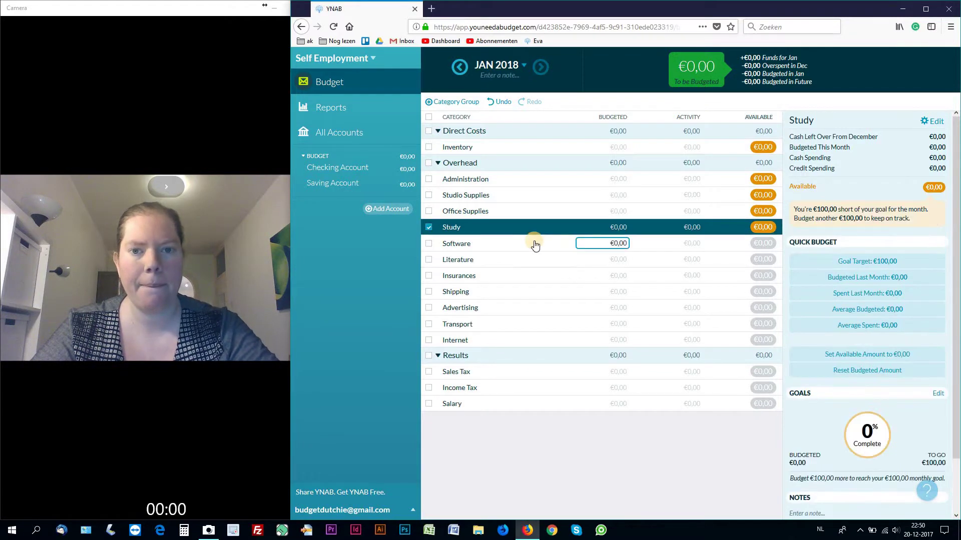
Give Software a €20 monthly funding goal
click(498, 244)
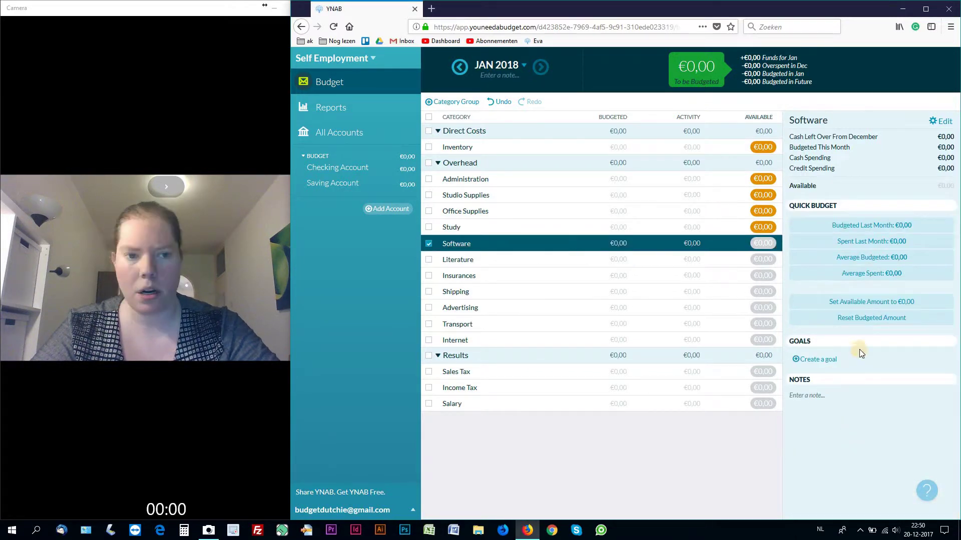
click(825, 360)
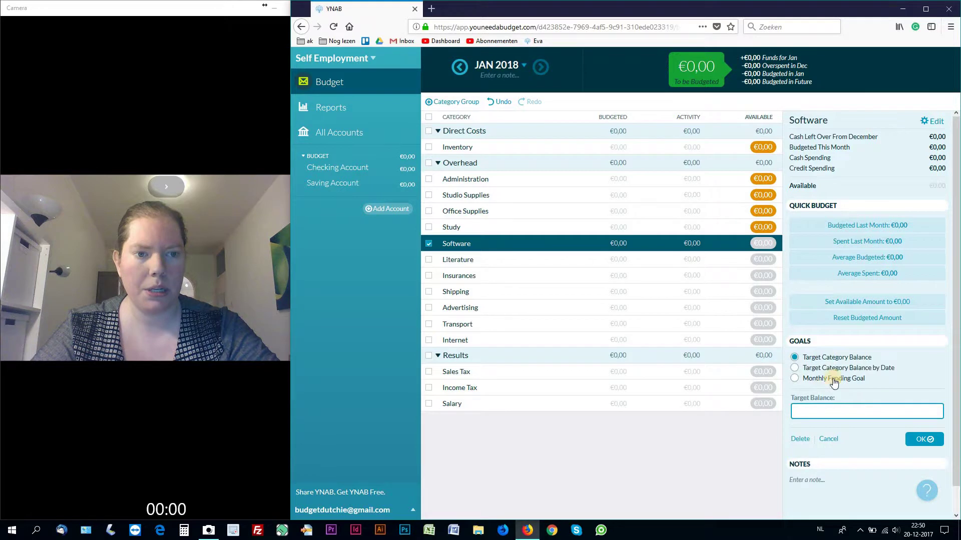
click(809, 380)
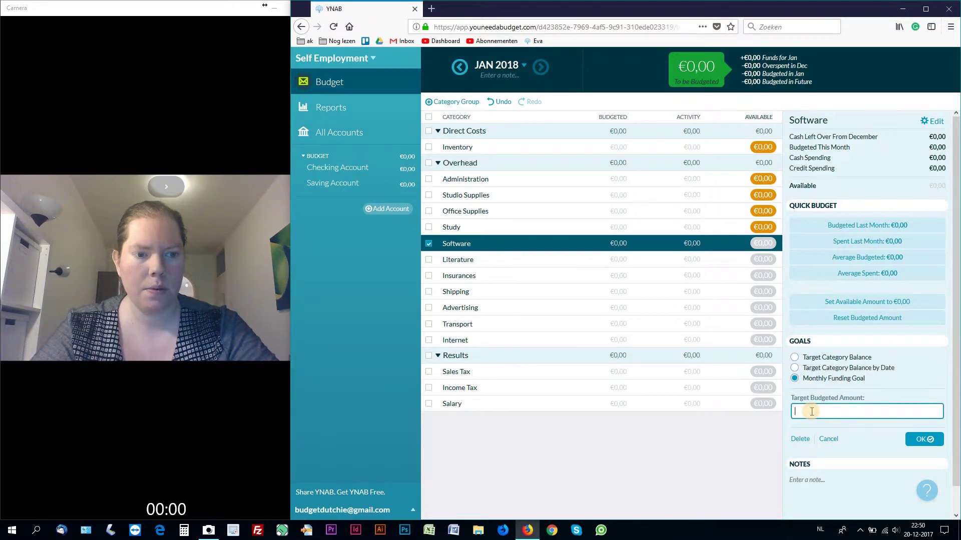
text(0)
key(Return)
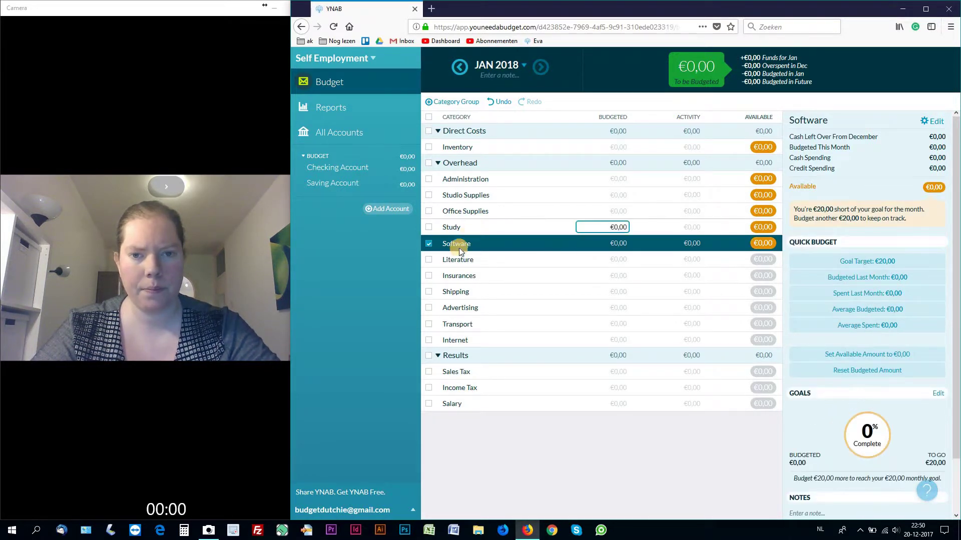
Give Literature a €10 monthly funding goal and reopen it for review
click(456, 259)
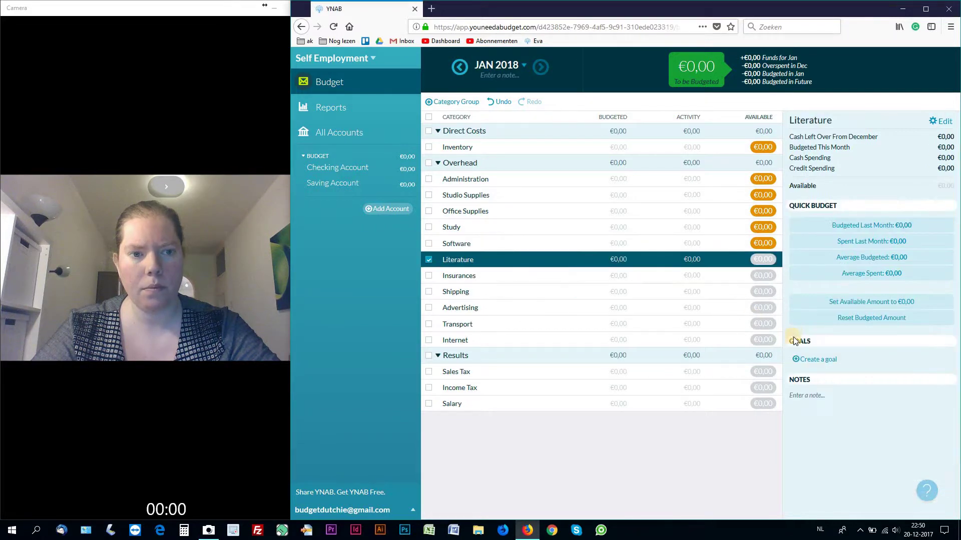
click(799, 361)
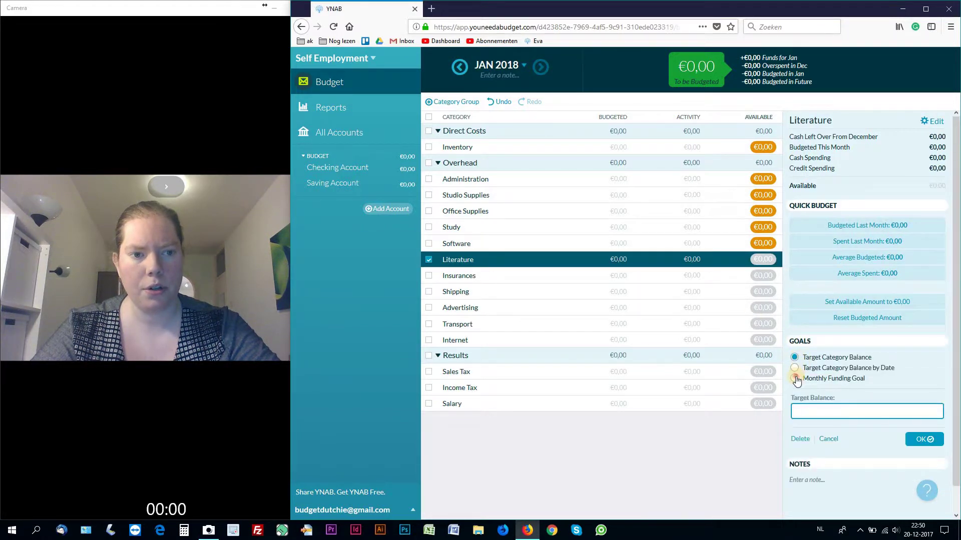
click(795, 378)
click(803, 413)
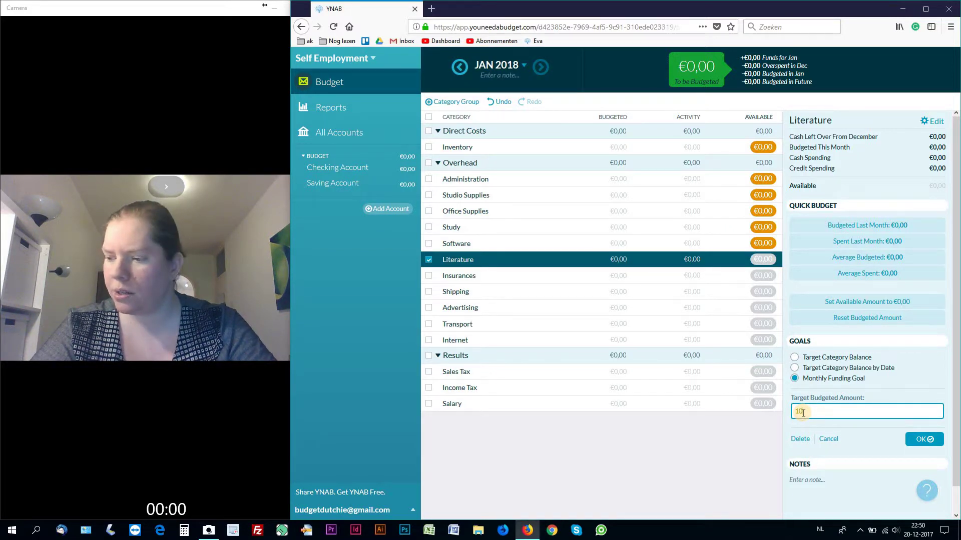
text(10)
key(Return)
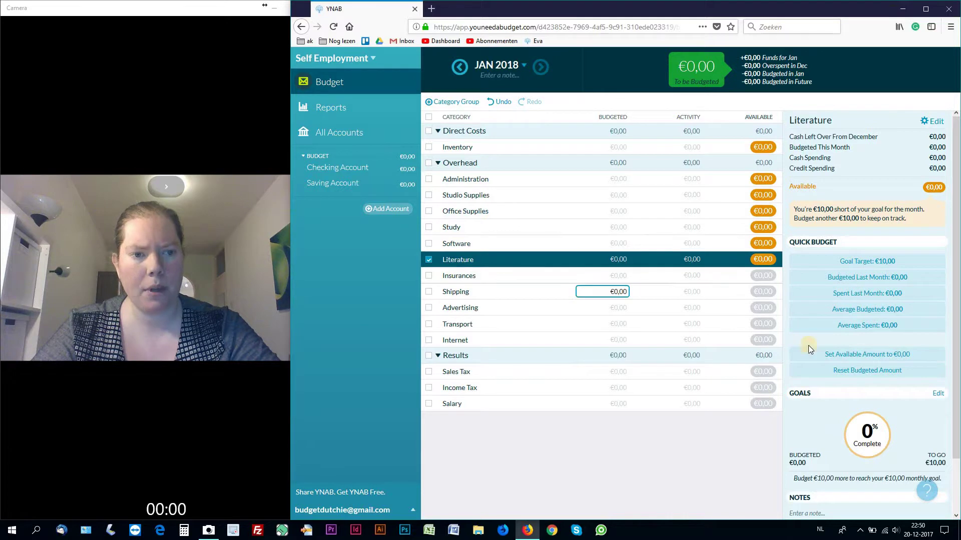
click(937, 393)
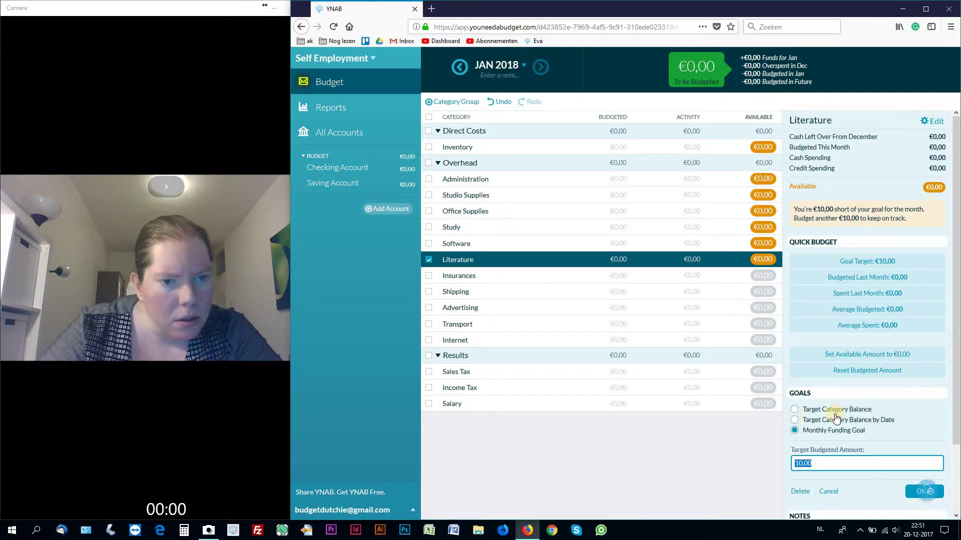
Leave Literature's goal unchanged and set monthly goals of €20 for Insurances and €5 for Shipping
click(469, 277)
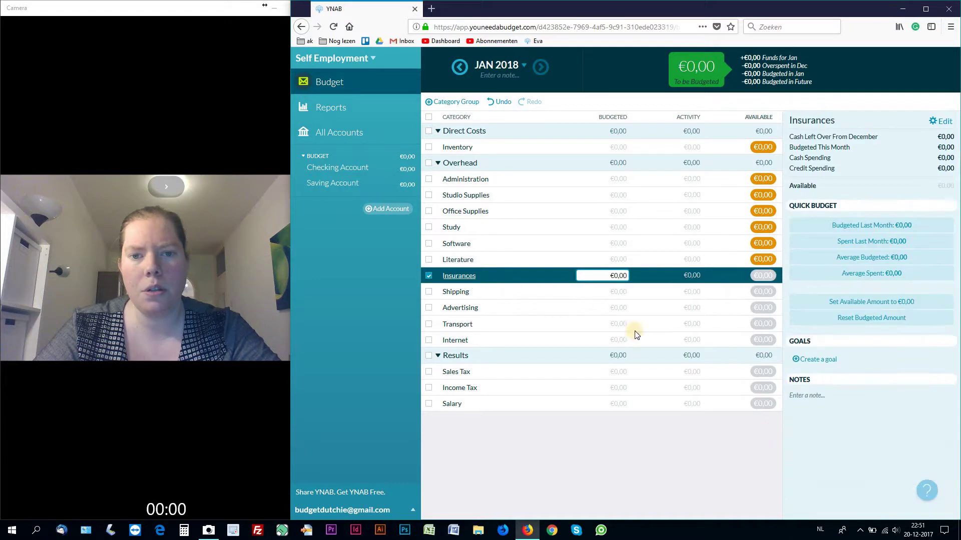
click(824, 360)
click(795, 379)
text(20)
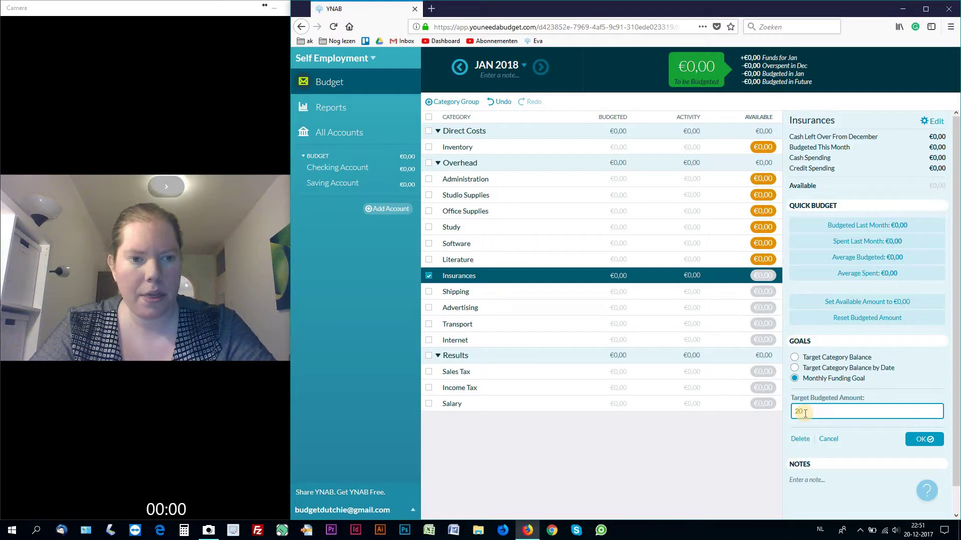
key(Return)
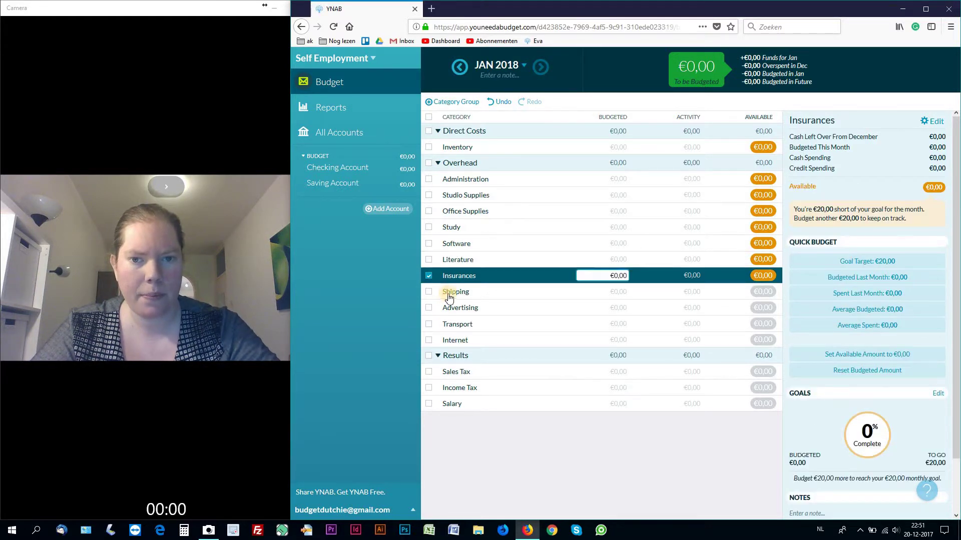
click(451, 295)
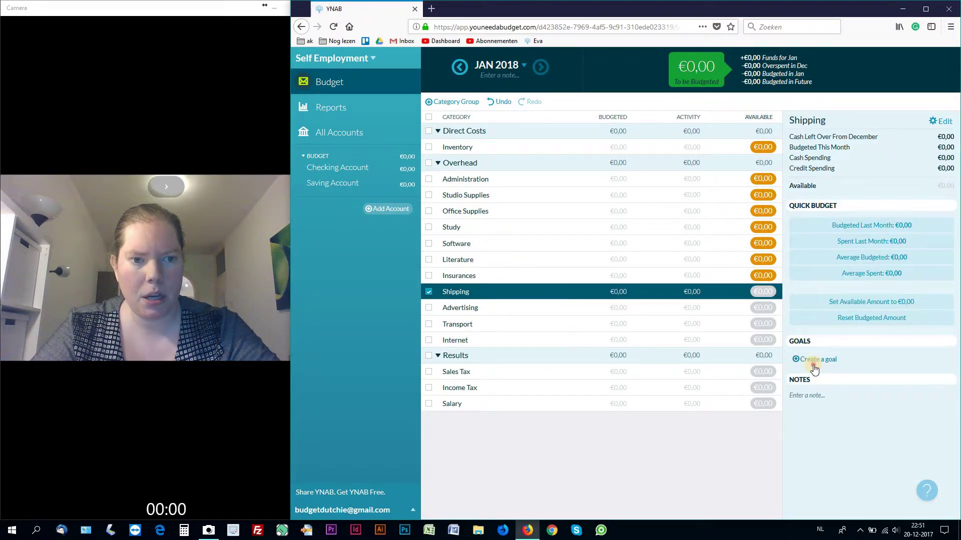
click(814, 360)
click(803, 381)
click(812, 413)
text(5)
key(Return)
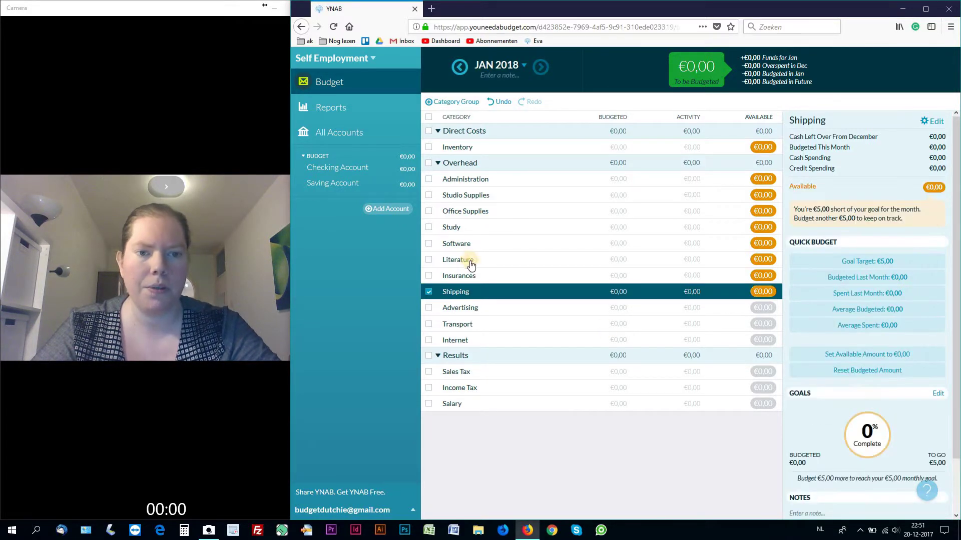
Set monthly funding goals of €20 for Advertising and €30 for Transport
click(459, 309)
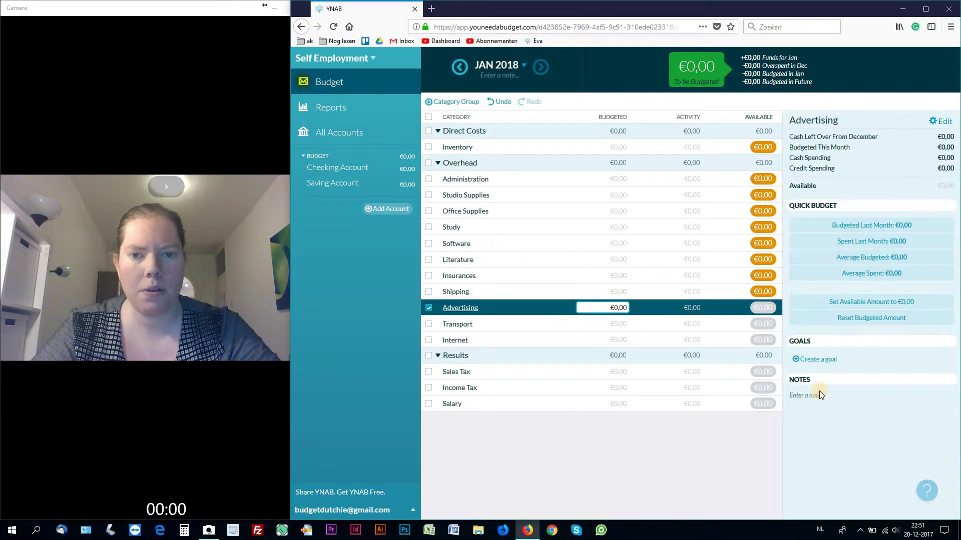
click(819, 360)
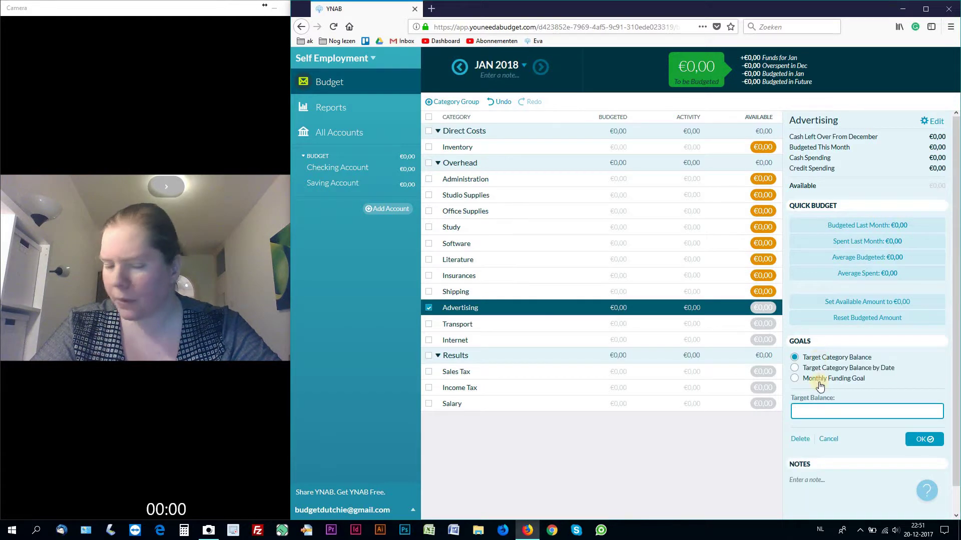
click(810, 380)
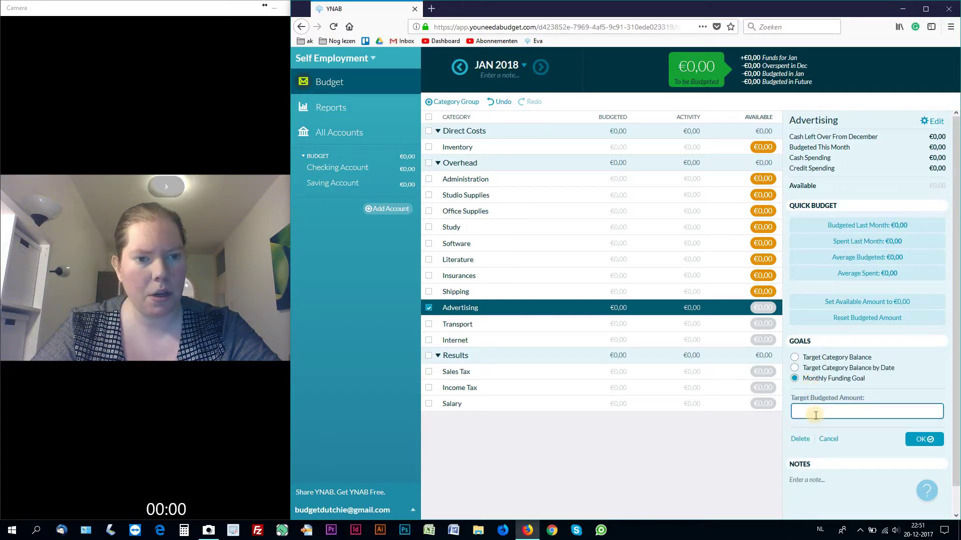
click(816, 413)
text(20)
key(Return)
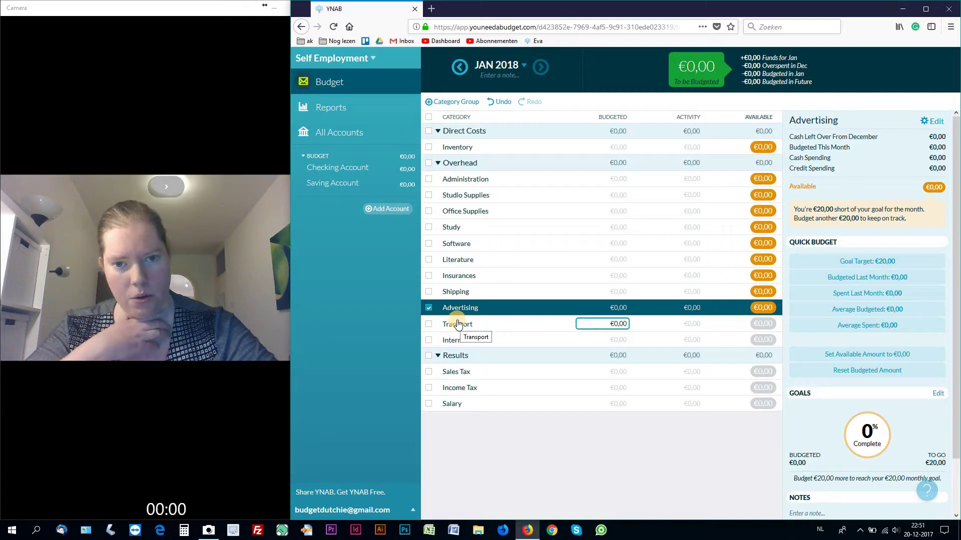
click(428, 308)
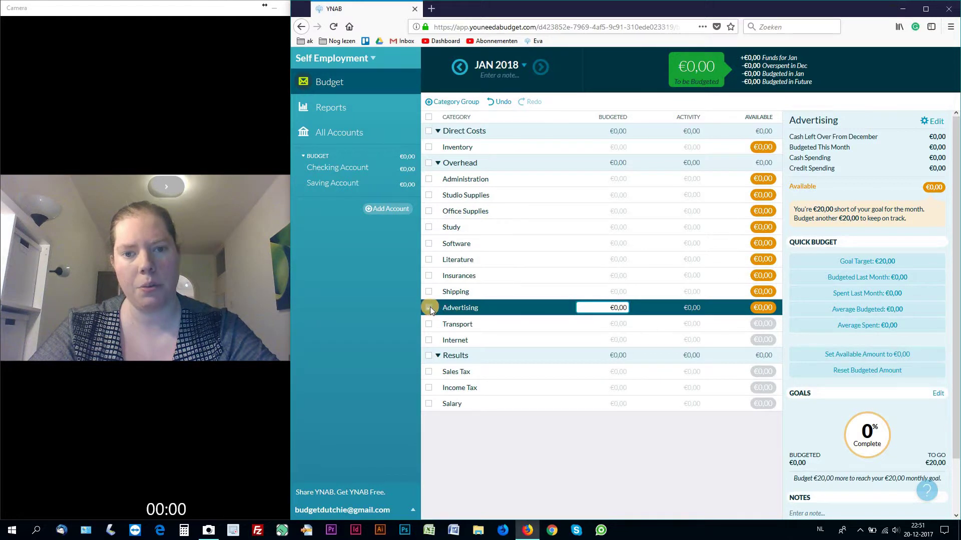
click(429, 308)
click(462, 328)
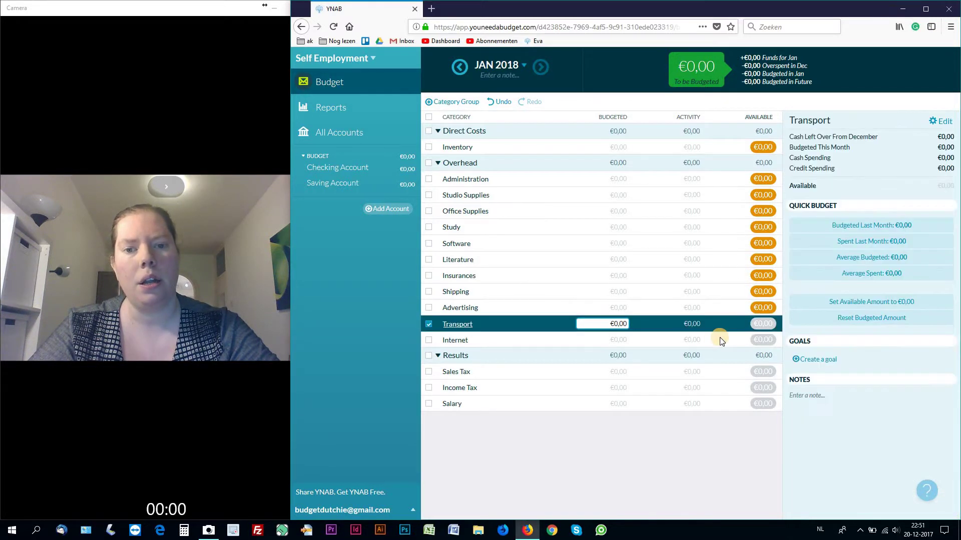
click(820, 361)
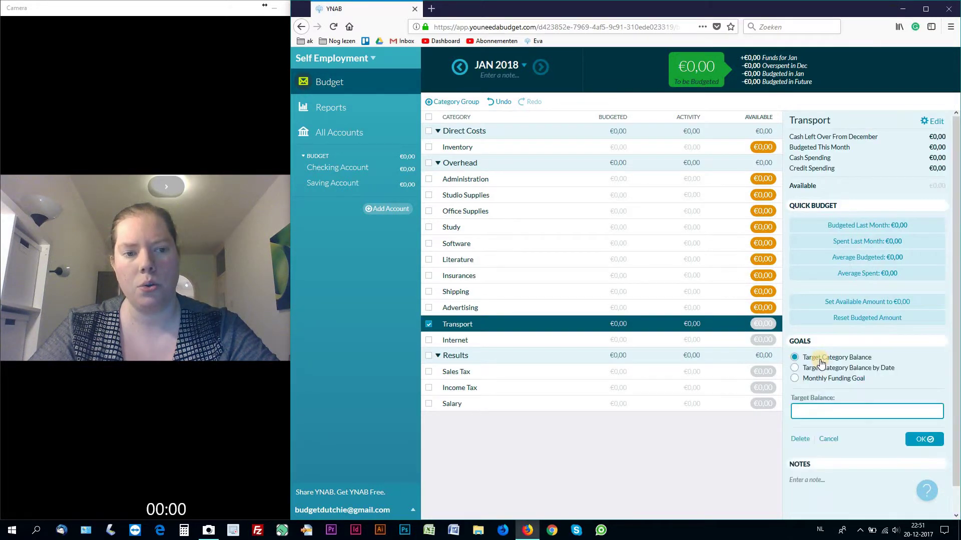
click(795, 380)
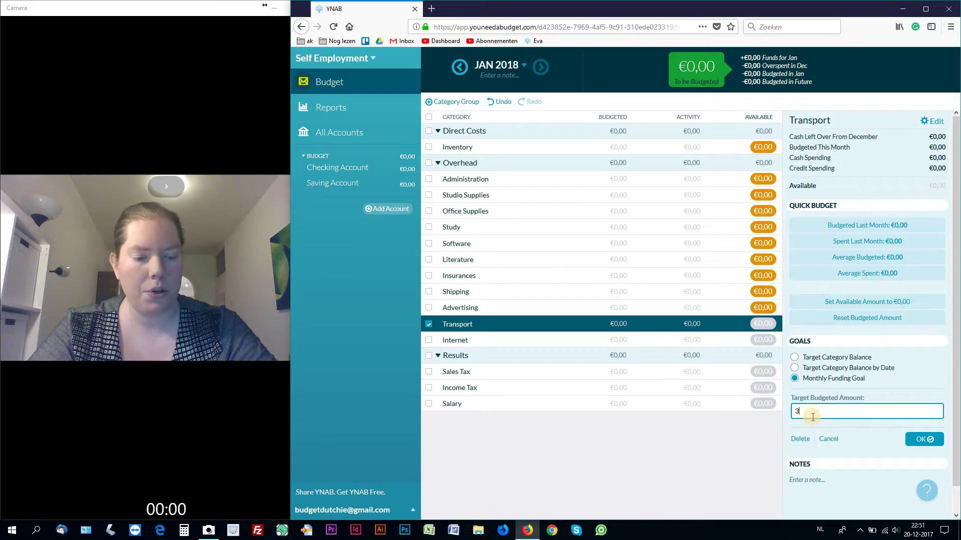
text(30)
key(Return)
click(489, 323)
Give Internet a €15 monthly funding goal, bringing January's underfunded total to €370,00
click(456, 340)
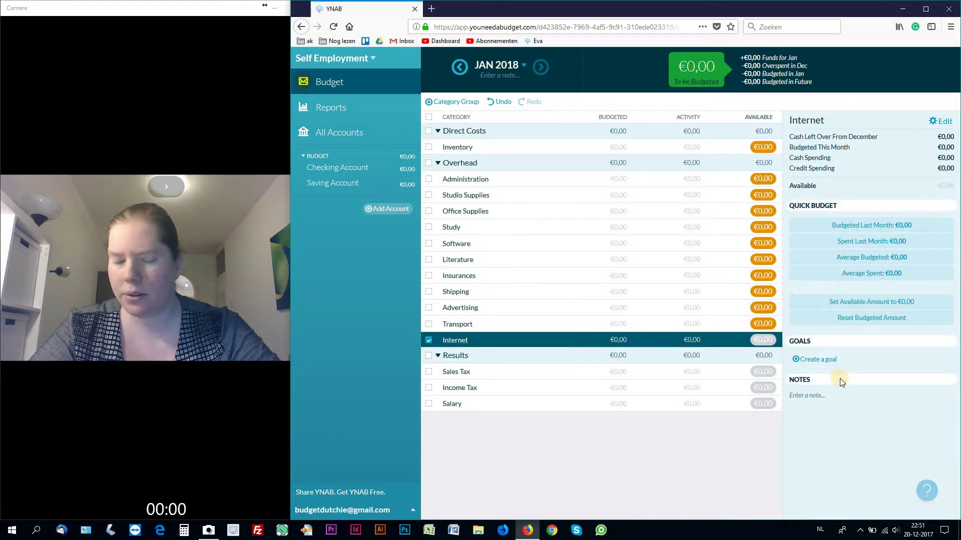
click(820, 360)
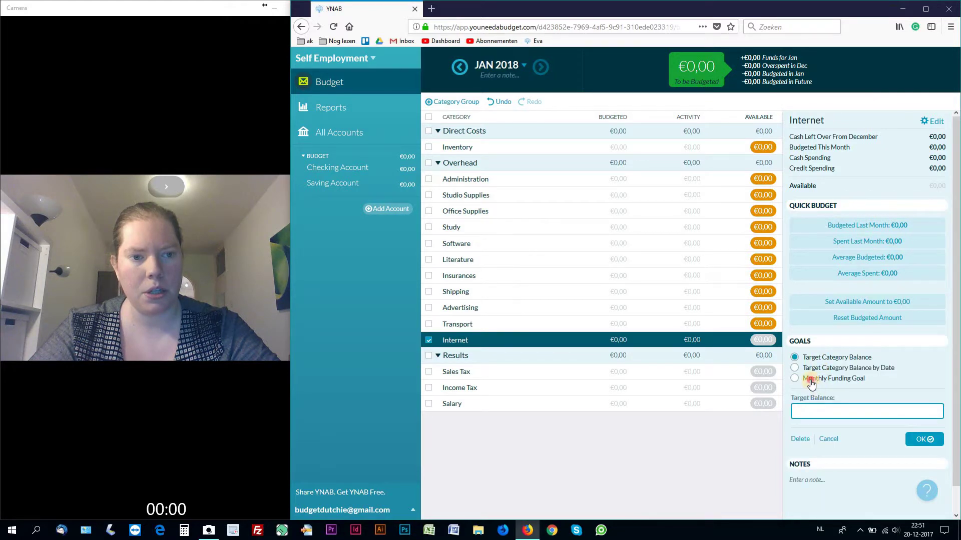
click(812, 381)
click(812, 409)
text(15)
key(Return)
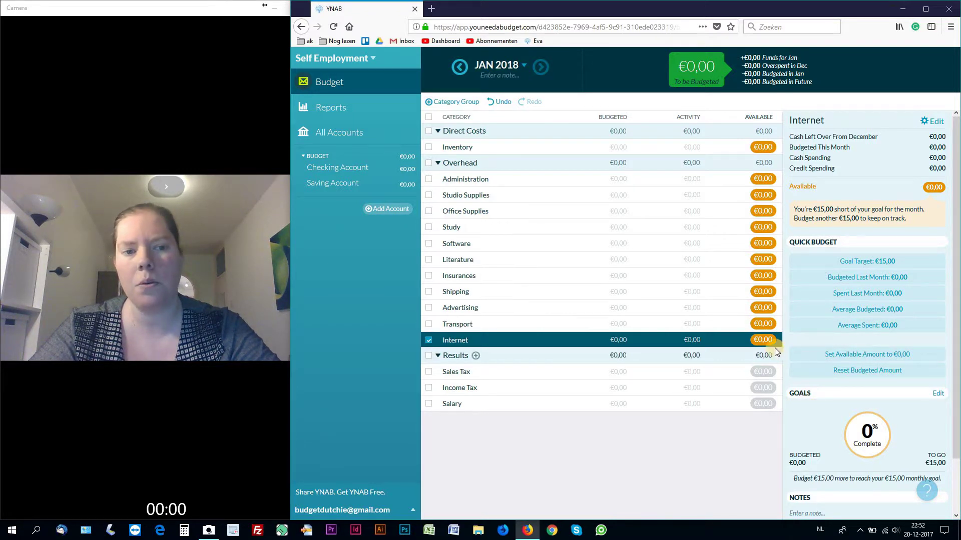
click(761, 341)
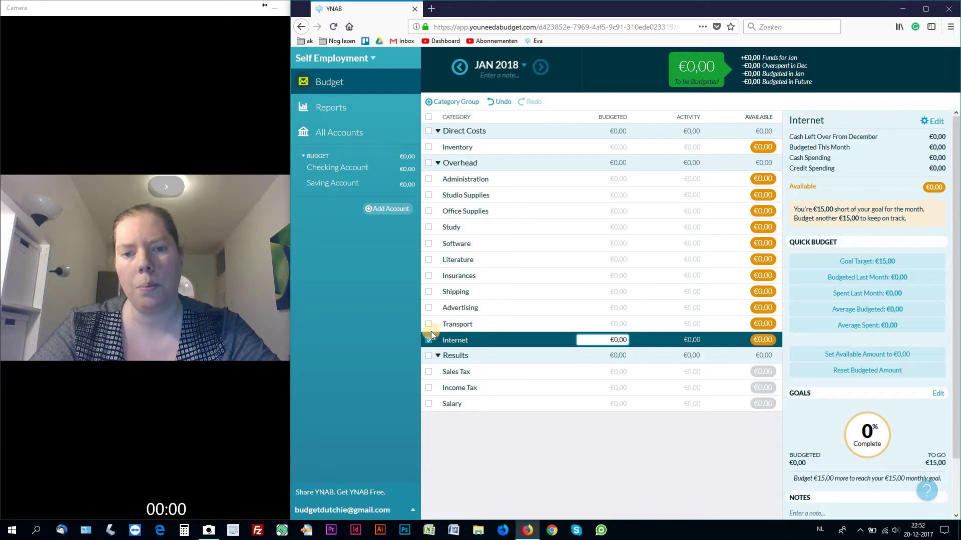
click(428, 344)
Give Sales Tax a monthly funding goal
click(463, 375)
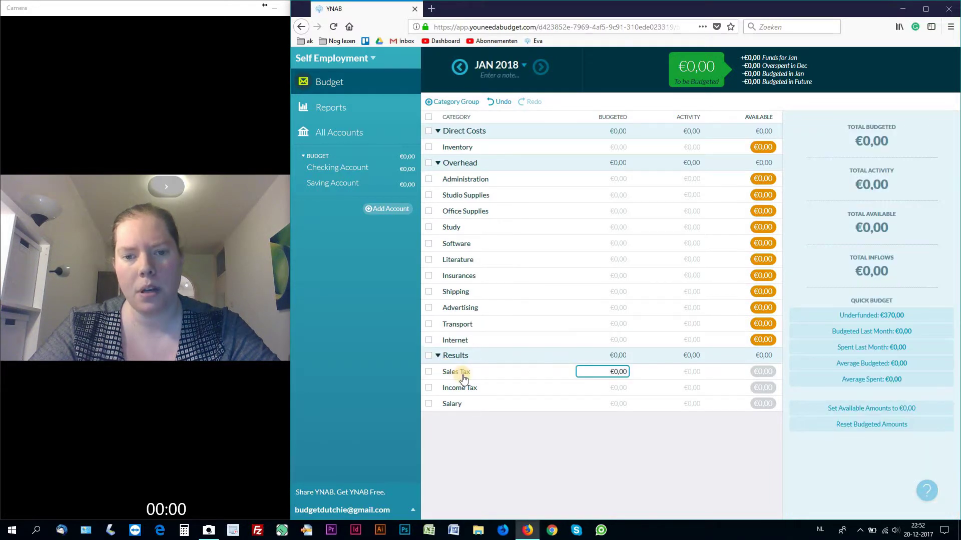
click(490, 378)
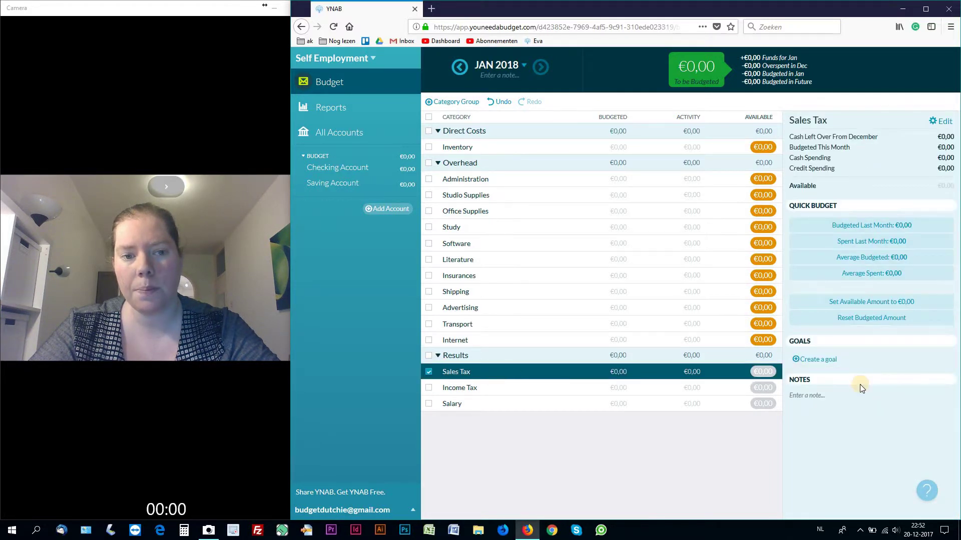
click(824, 364)
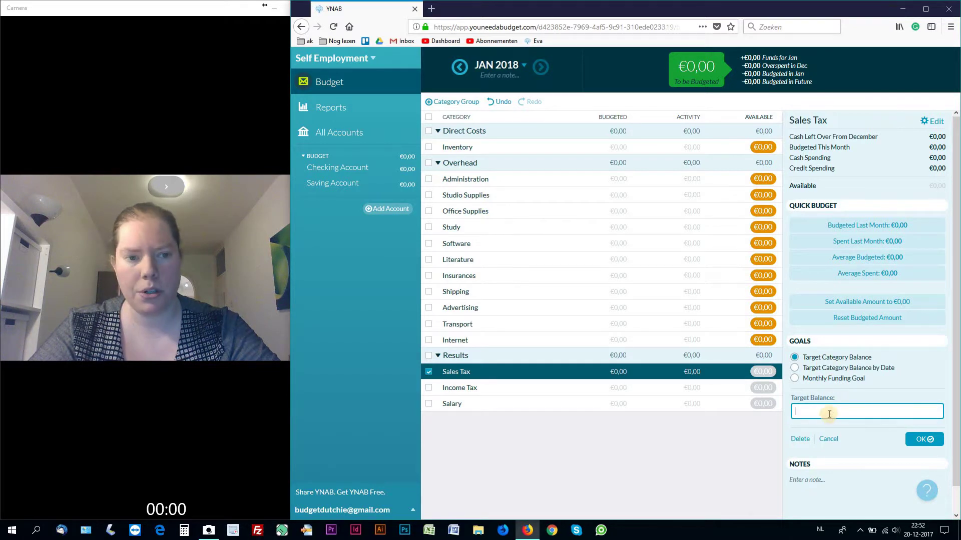
click(794, 380)
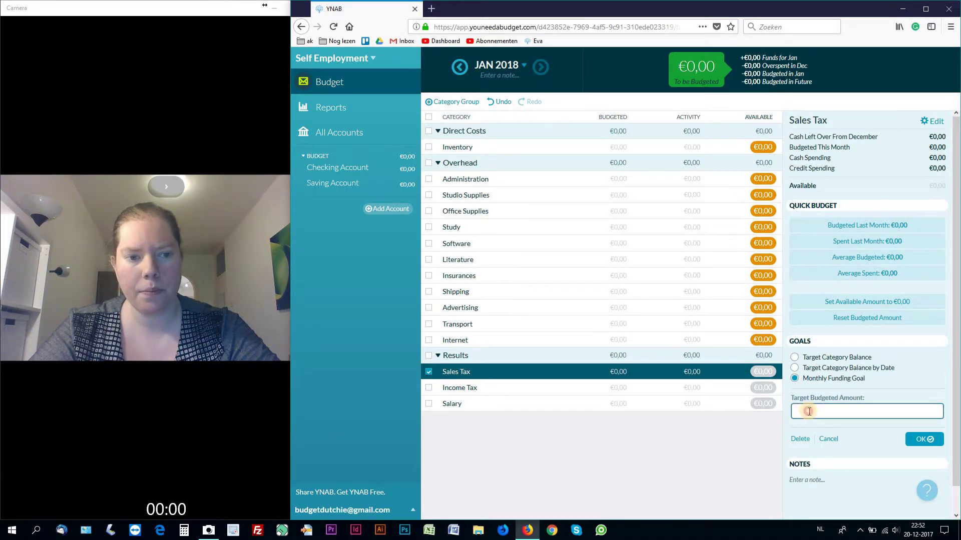
key(Return)
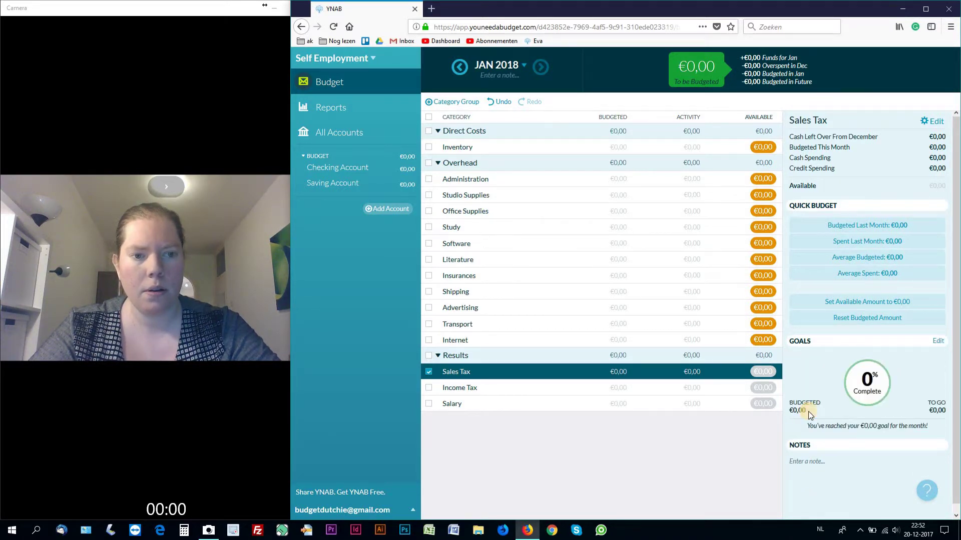
Give Income Tax a €150 monthly funding goal
click(429, 388)
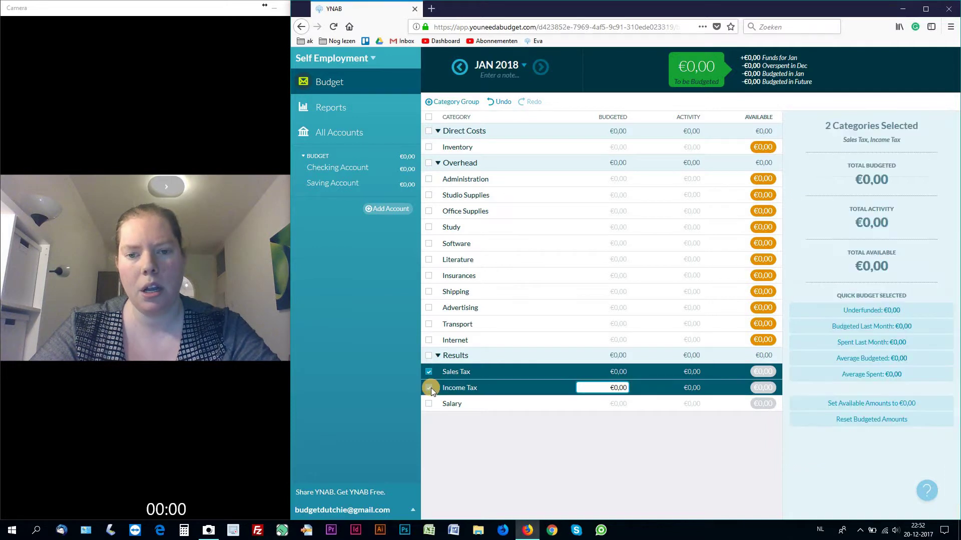
click(429, 372)
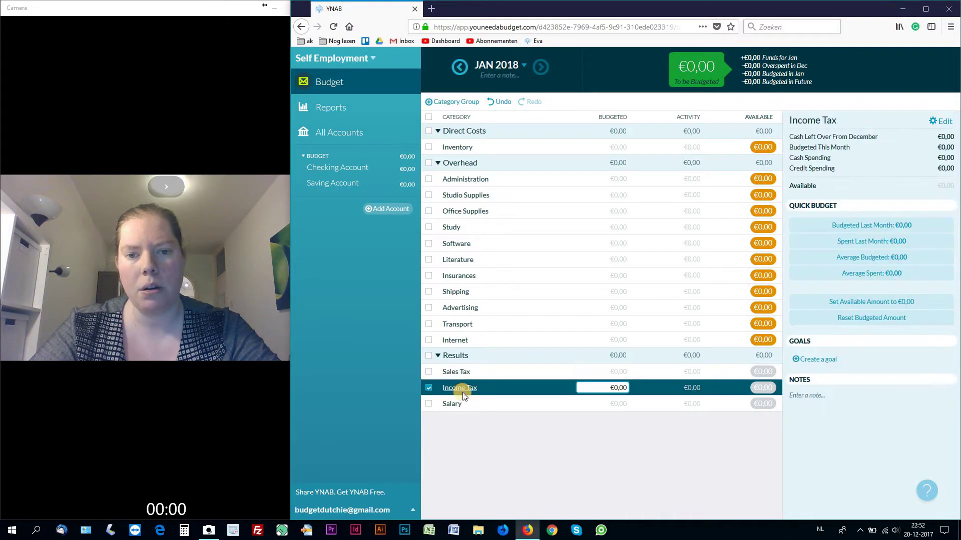
click(812, 360)
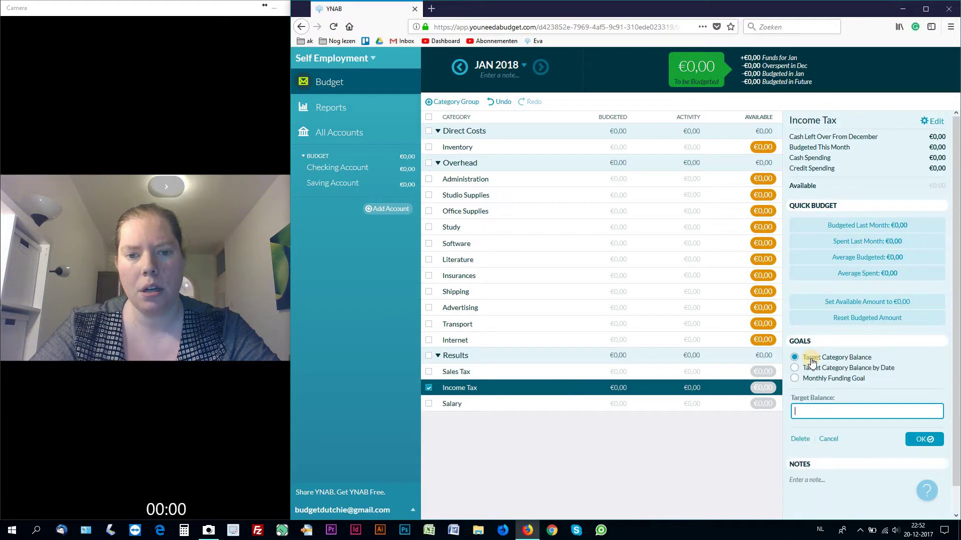
click(795, 378)
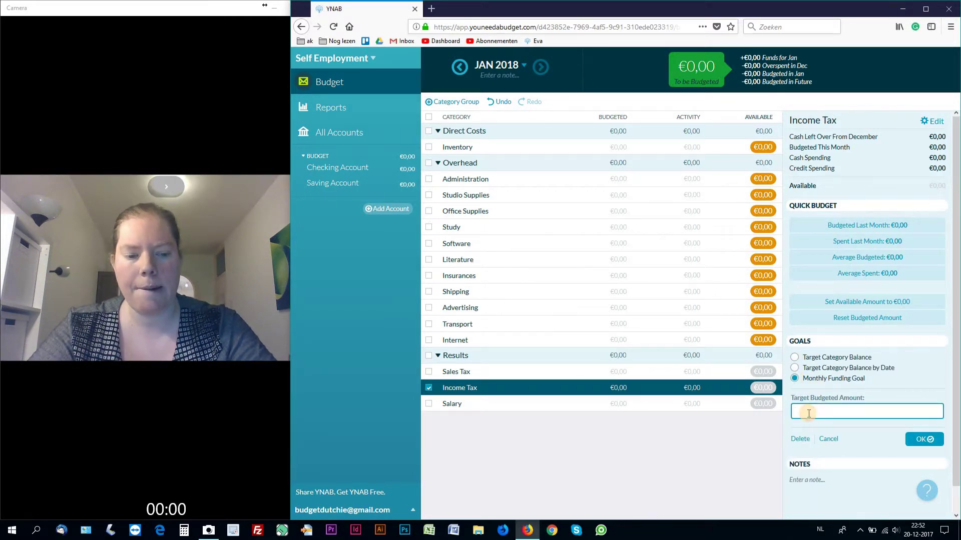
key(Return)
click(431, 383)
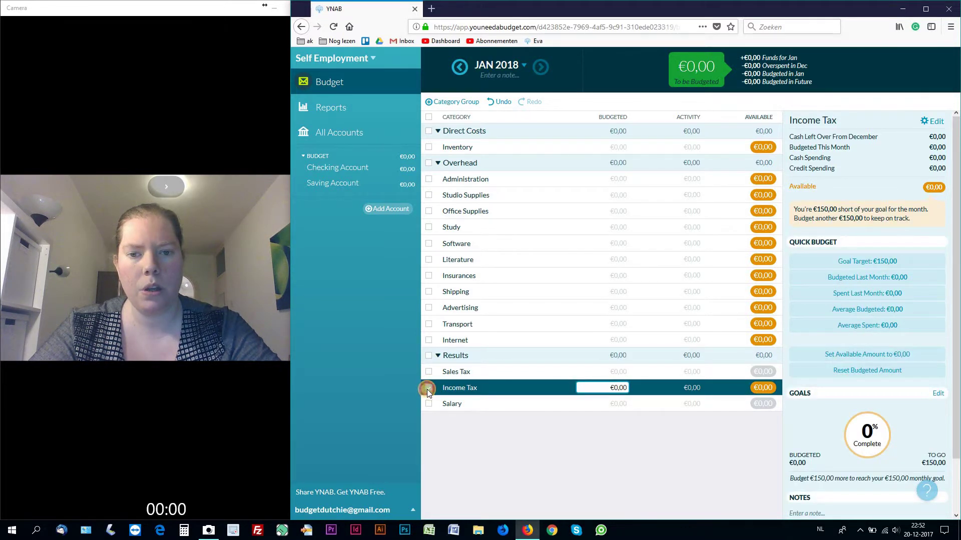
click(427, 389)
Give Salary a €150 monthly funding goal
click(448, 405)
key(Escape)
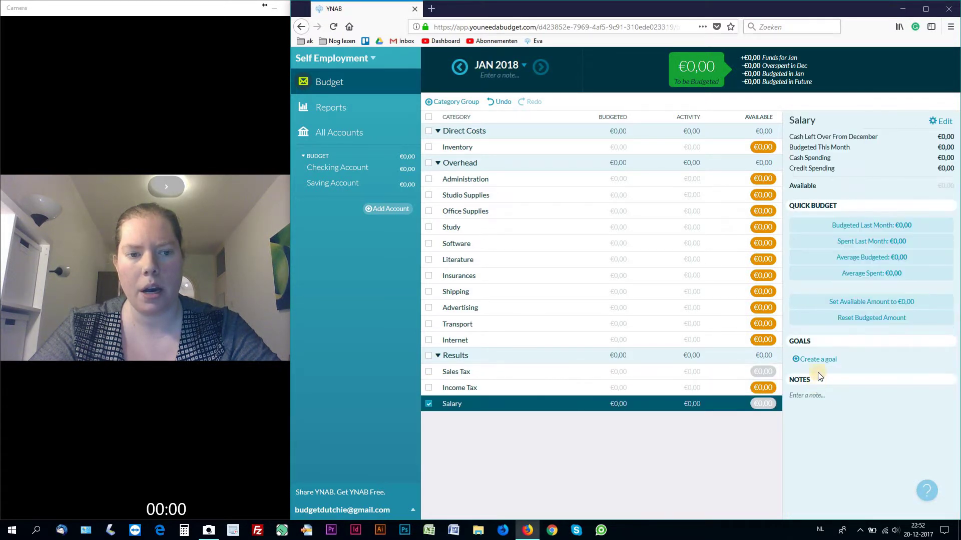
click(815, 361)
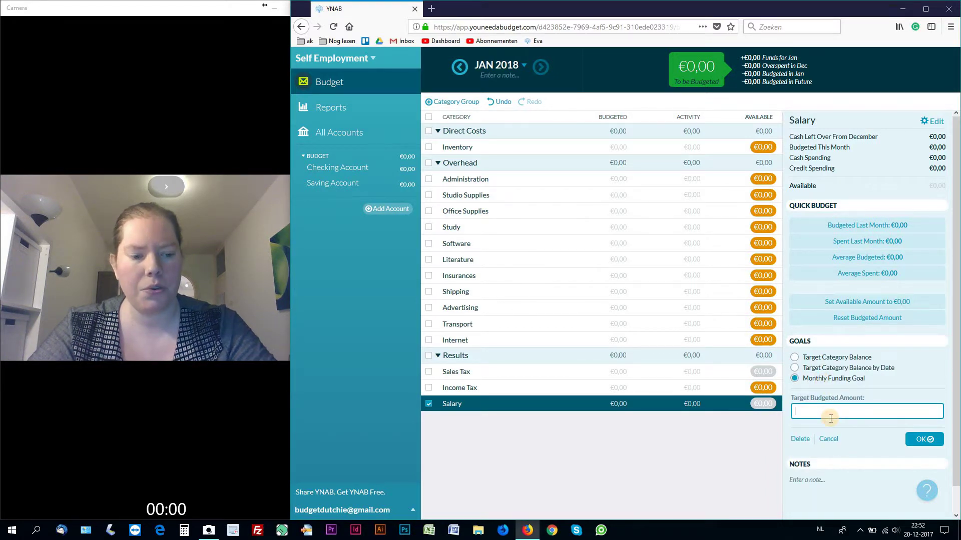
text(150)
key(Return)
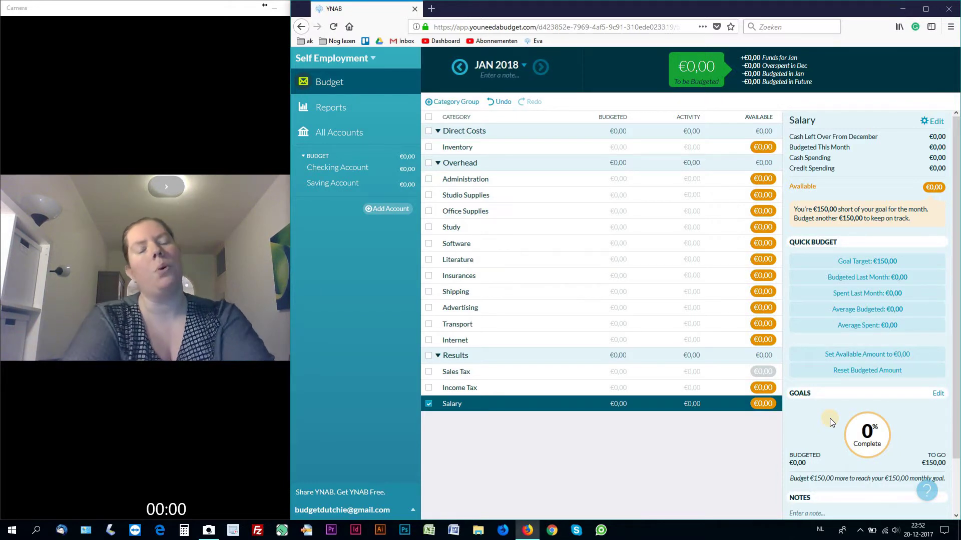
click(626, 388)
click(429, 404)
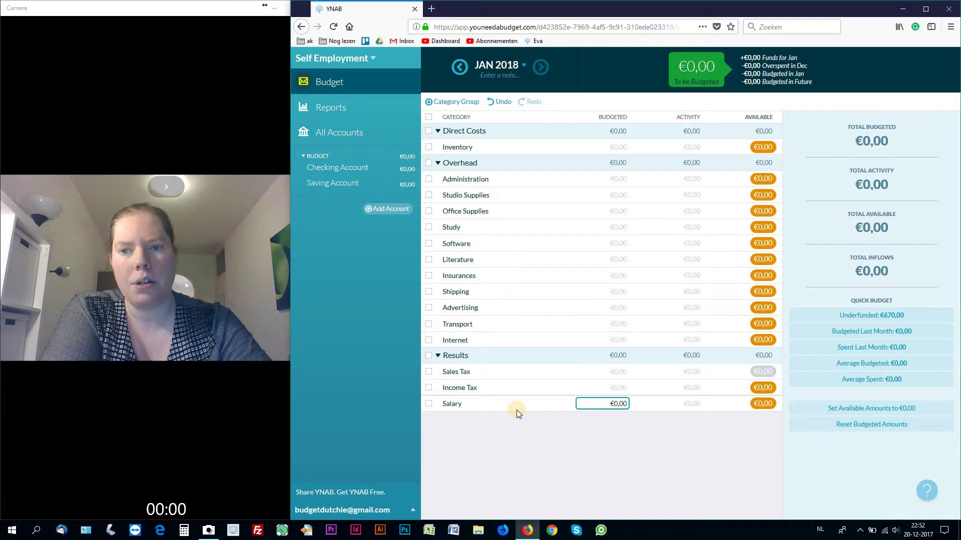
Open the Oude WaJong en ZZP spreadsheet from the Nog lezen bookmarks in a new tab
key(ctrl+t)
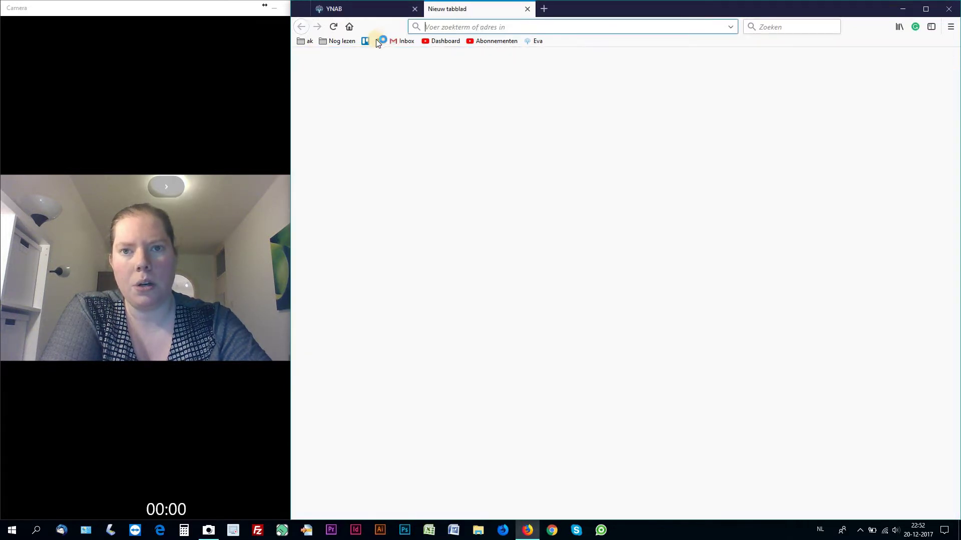
click(349, 41)
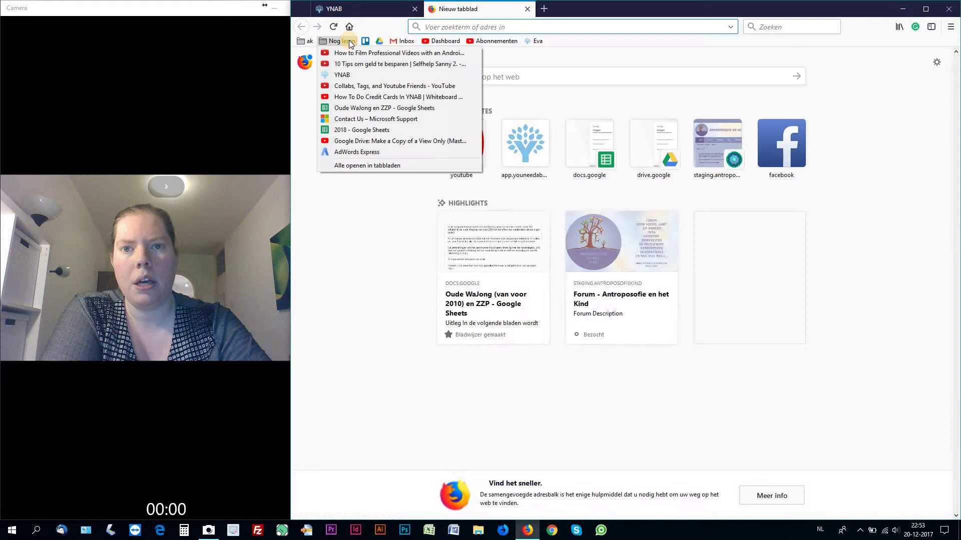
click(360, 108)
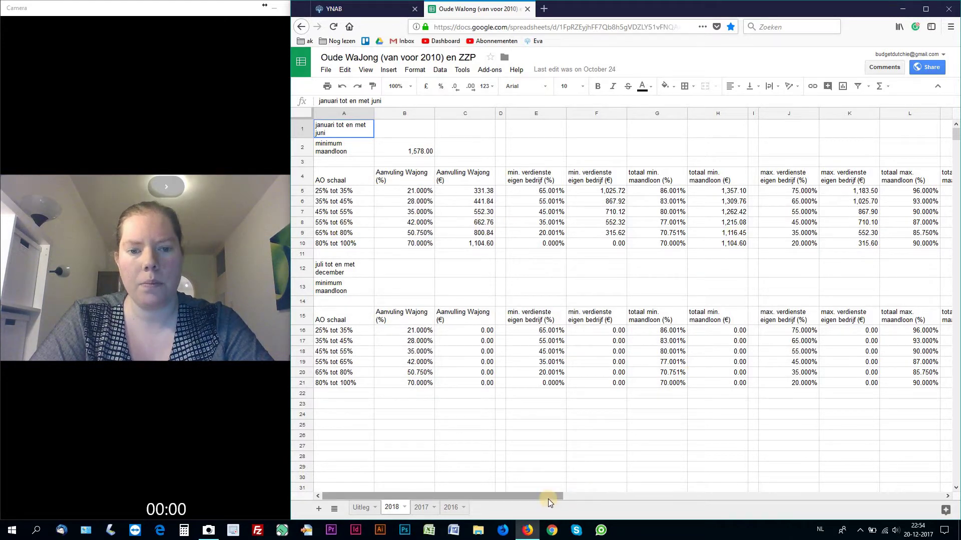
Scroll the 2018 sheet sideways to view the January–June Wajong supplement figures
drag(550, 501, 576, 501)
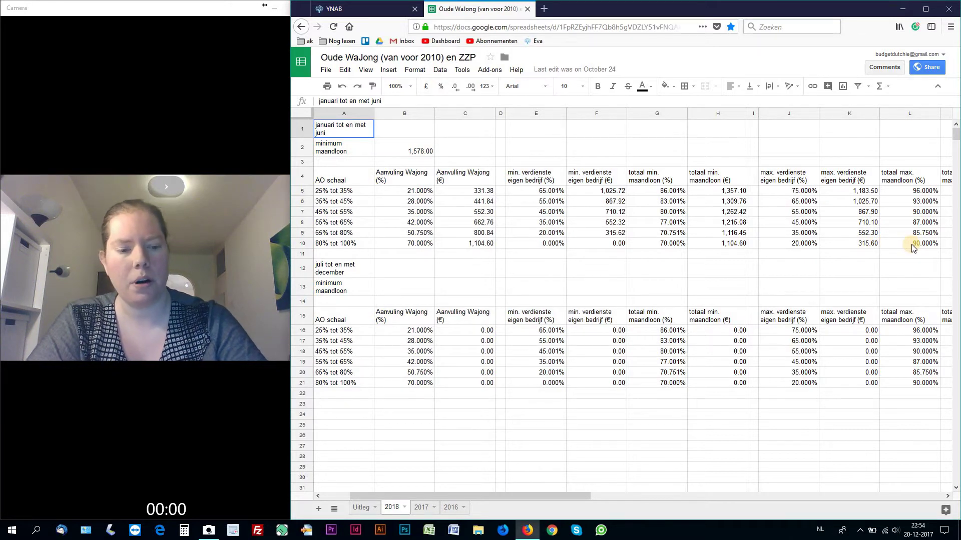
Zoom the sheet out to see the maximum own-business earnings columns
key(ctrl+minus)
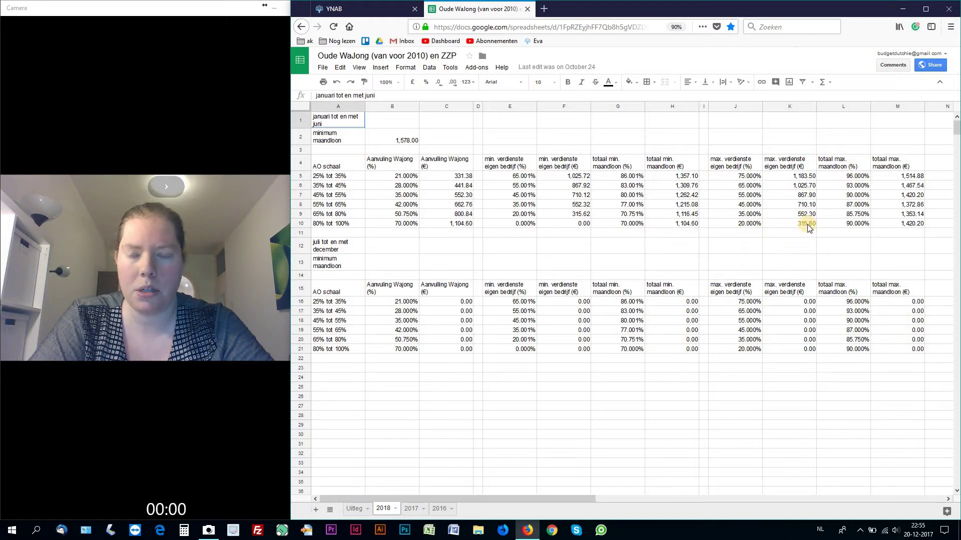
click(371, 9)
click(577, 400)
click(576, 390)
click(562, 387)
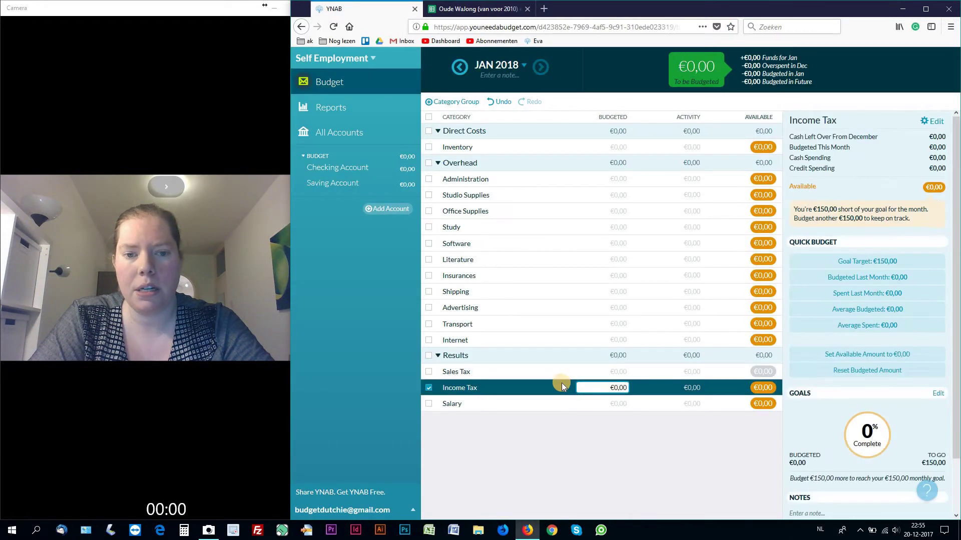
key(Tab)
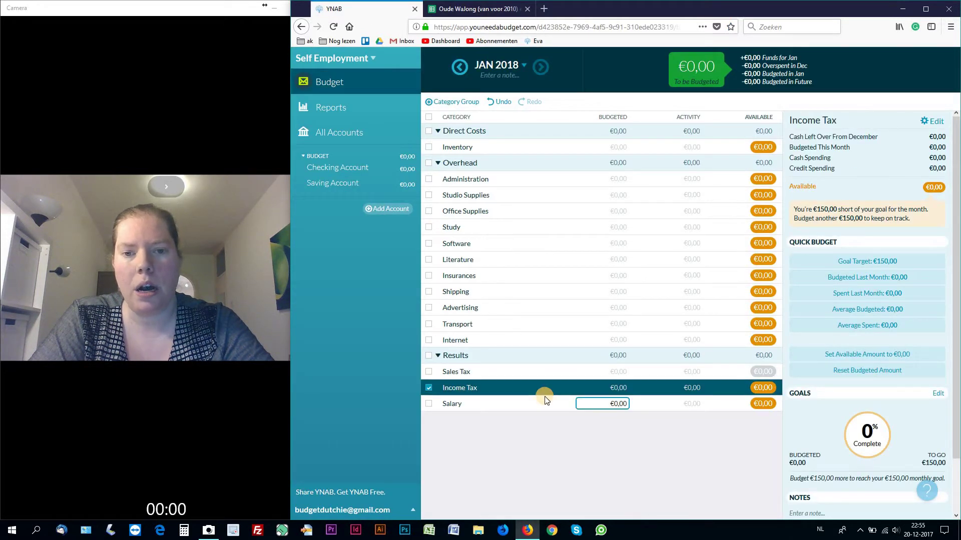
click(523, 412)
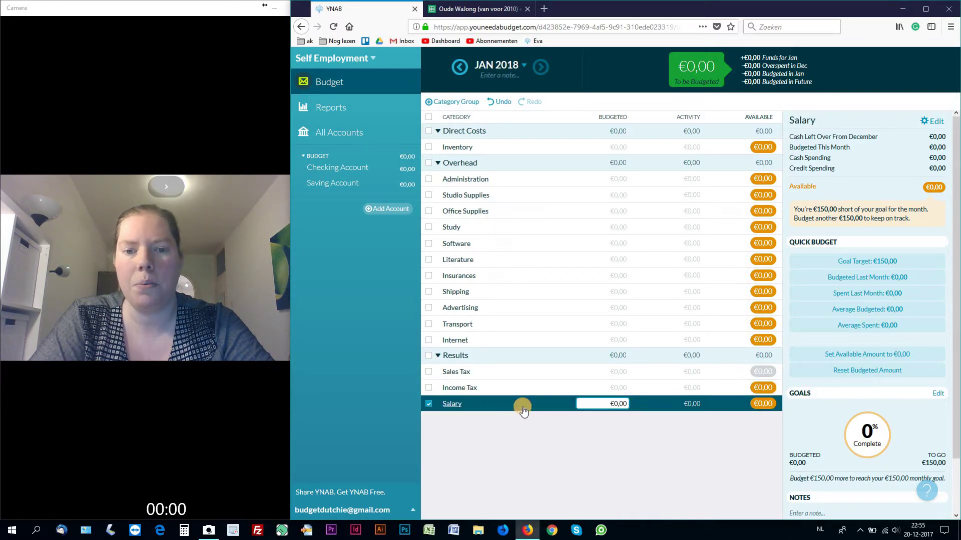
Open the '2018' budget spreadsheet from the Nog lezen bookmarks
click(494, 10)
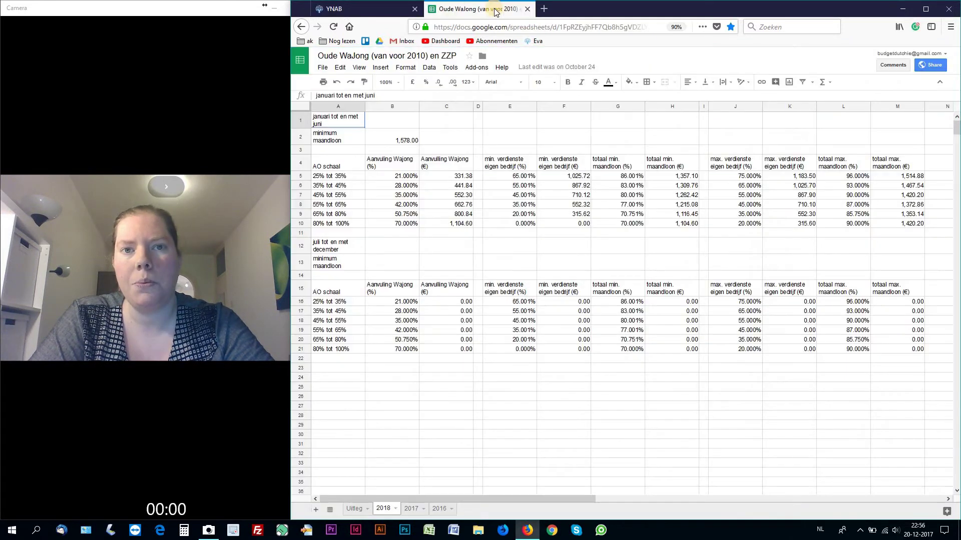
click(338, 42)
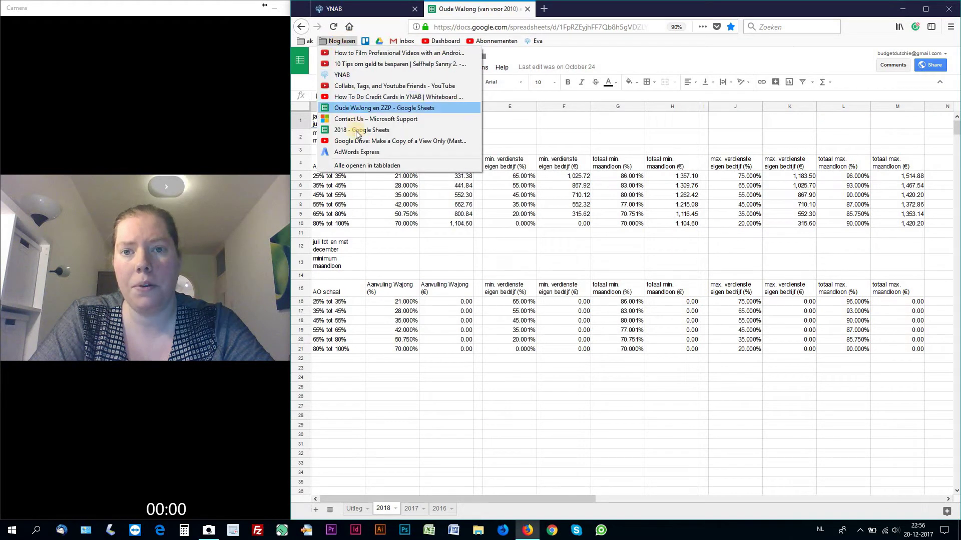
click(350, 131)
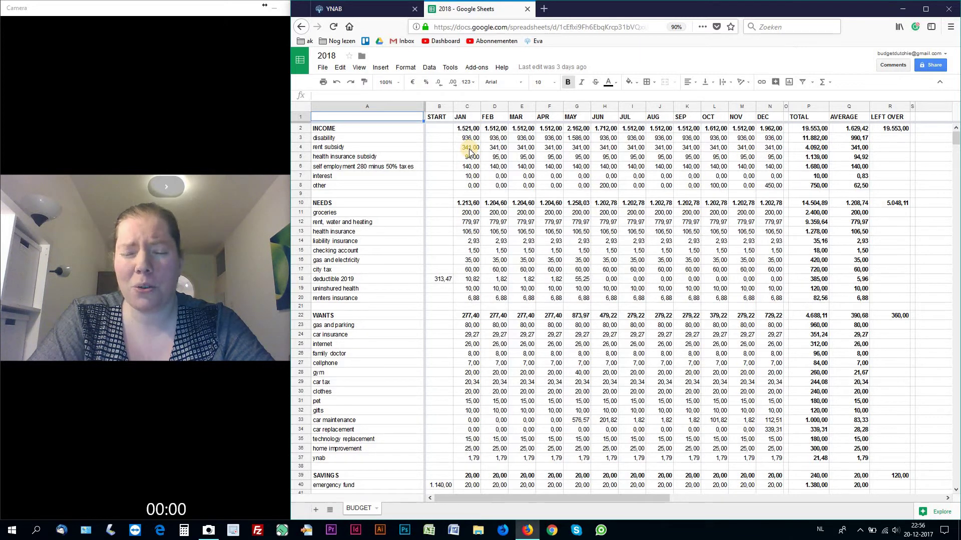
Check the 2018 spreadsheet figures against YNAB's January 2018 budget, ending on Salary's budgeted amount
click(379, 14)
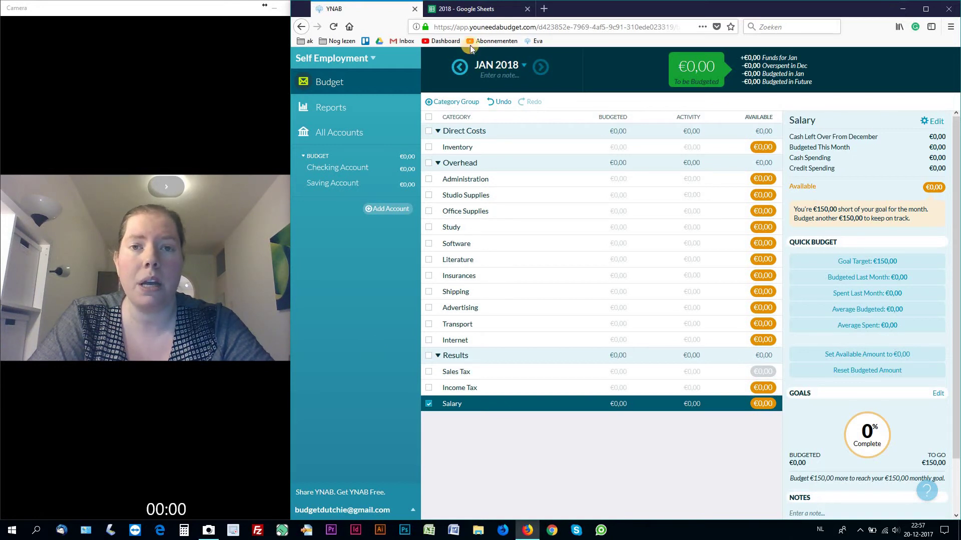
click(484, 10)
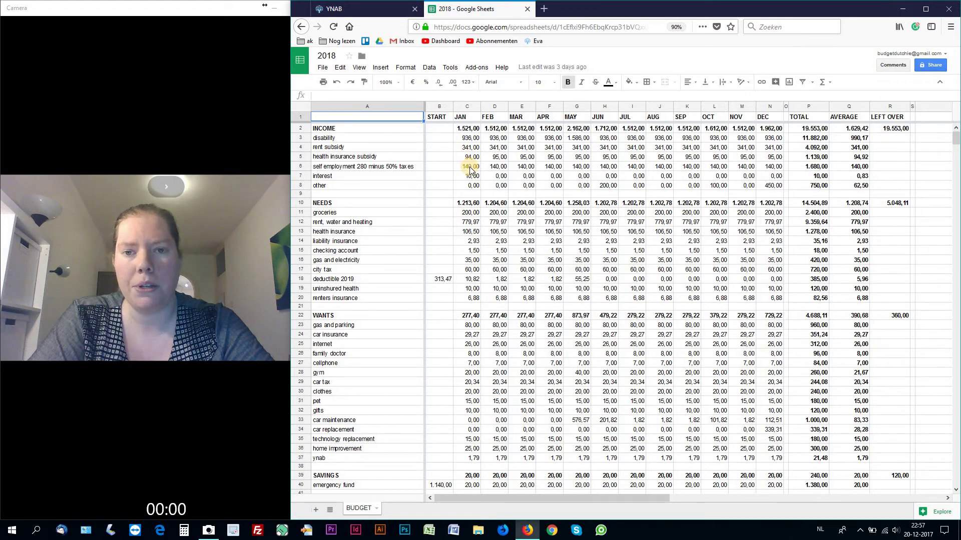
click(344, 9)
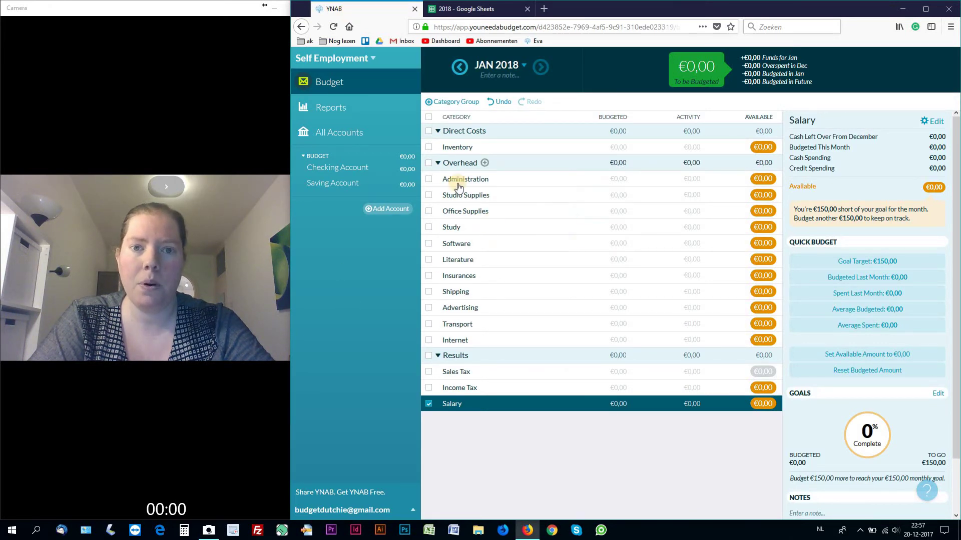
click(433, 398)
click(429, 403)
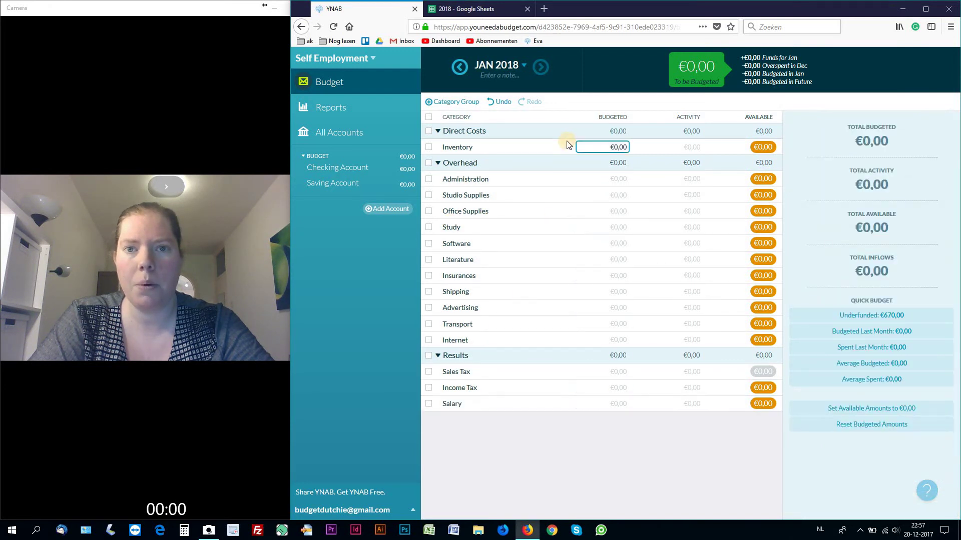